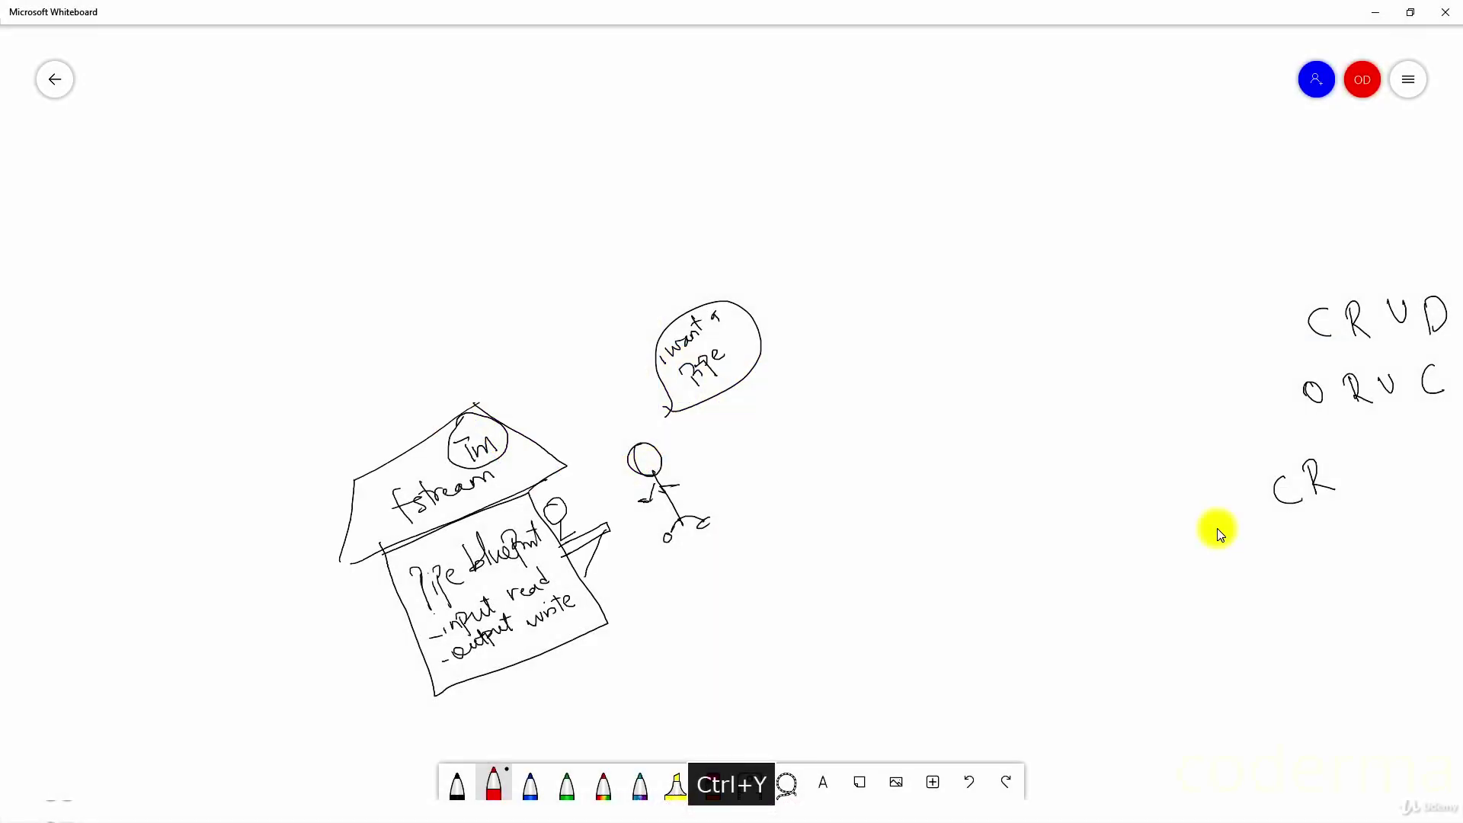
- Redo the pipe speech bubbles, open/close/read/write box, CRUD and tellg/seekg notes, and red data-type annotations
key(ctrl+y)
key(ctrl+y)
key(ctrl+y)
key(ctrl+y)
key(ctrl+y)
key(ctrl+y)
key(ctrl+y)
key(ctrl+y)
key(ctrl+y)
key(ctrl+y)
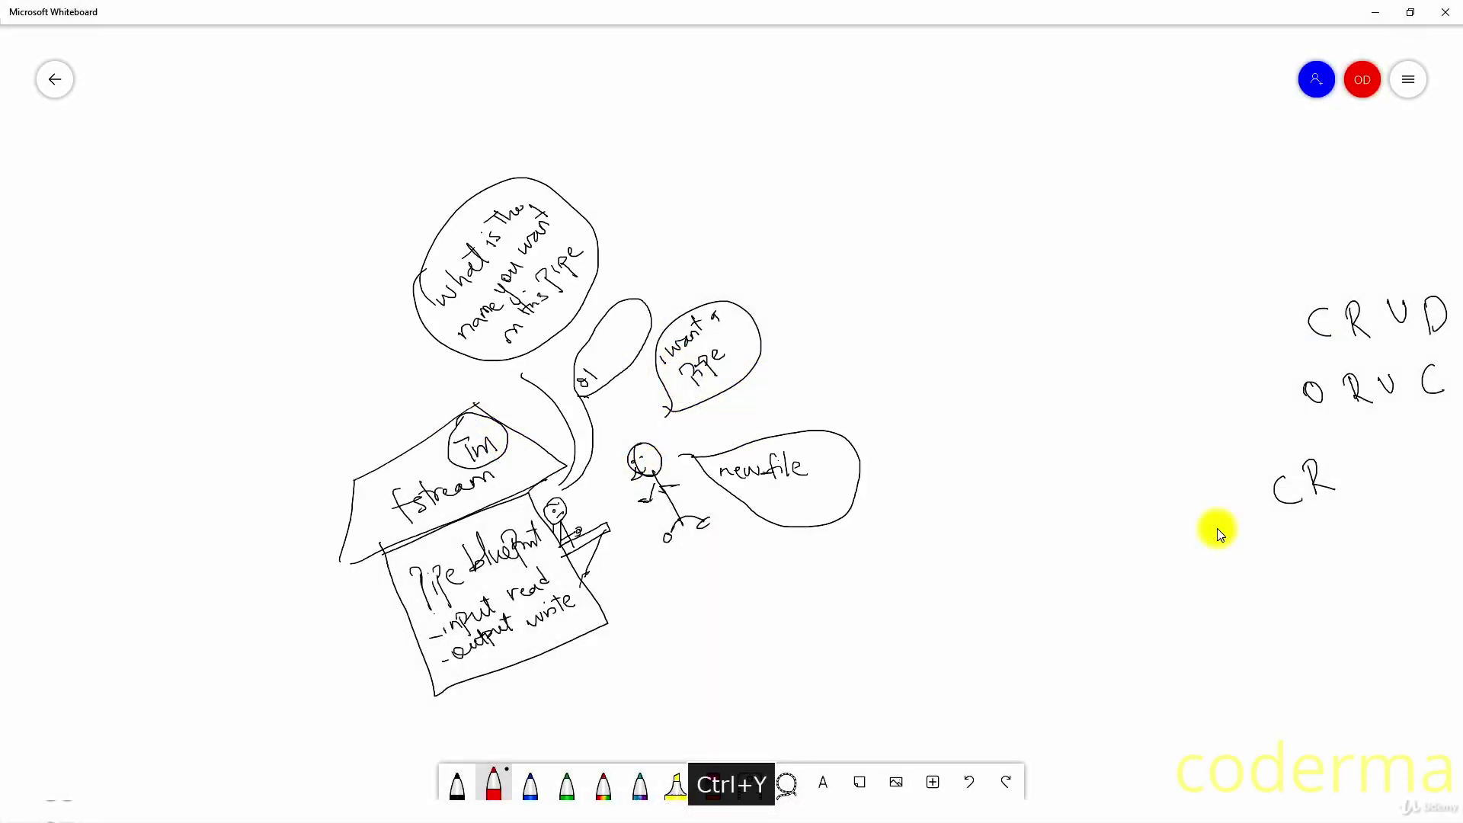
key(ctrl+y)
key(ctrl+y)
key(ctrl+y)
key(ctrl+y)
key(ctrl+y)
key(ctrl+y)
key(ctrl+y)
key(ctrl+y)
key(ctrl+y)
key(ctrl+y)
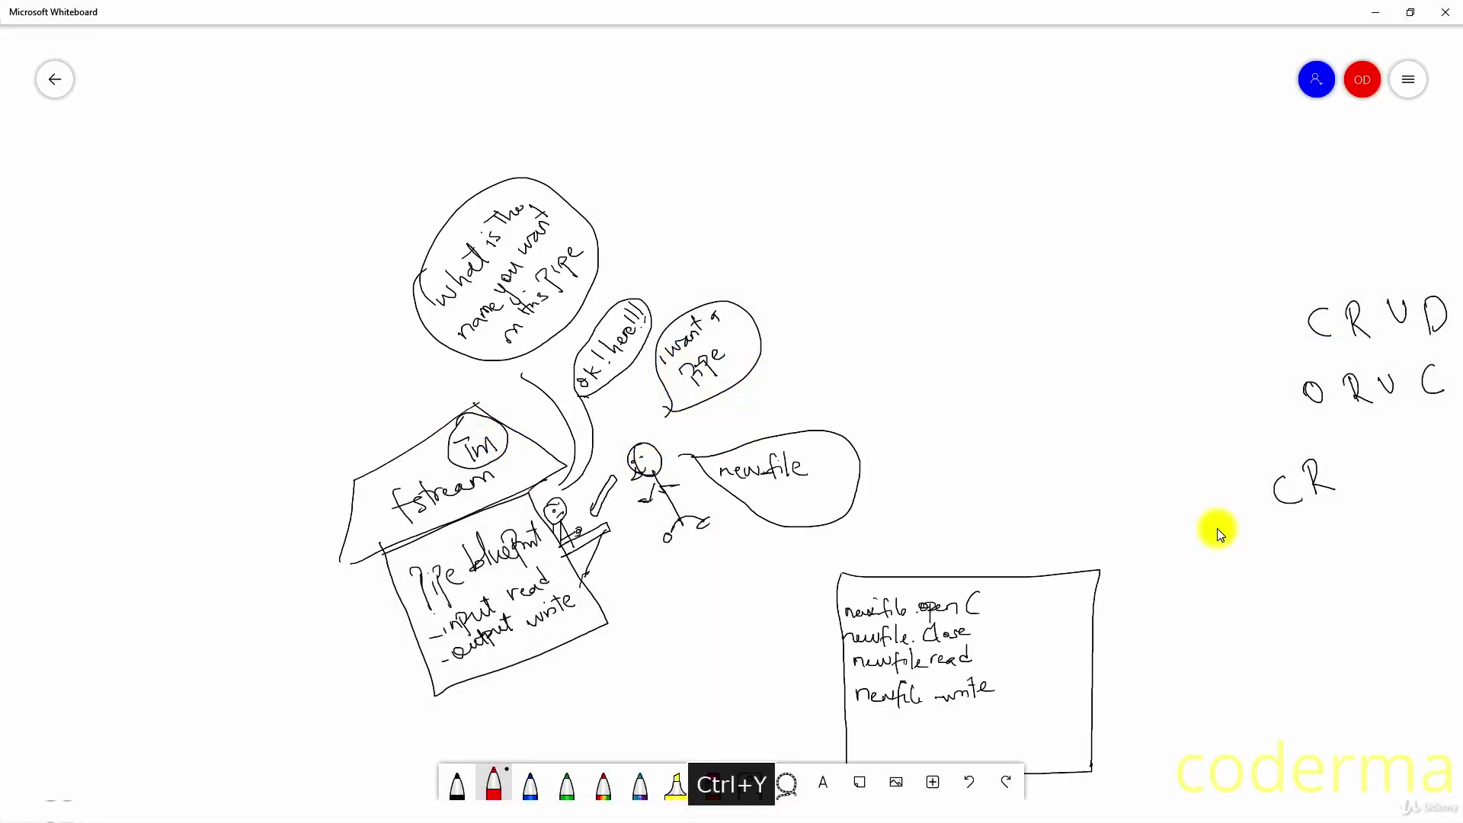
key(ctrl+y)
key(ctrl+y)
key(ctrl+y)
key(ctrl+y)
key(ctrl+y)
key(ctrl+y)
key(ctrl+y)
key(ctrl+y)
key(ctrl+y)
key(ctrl+y)
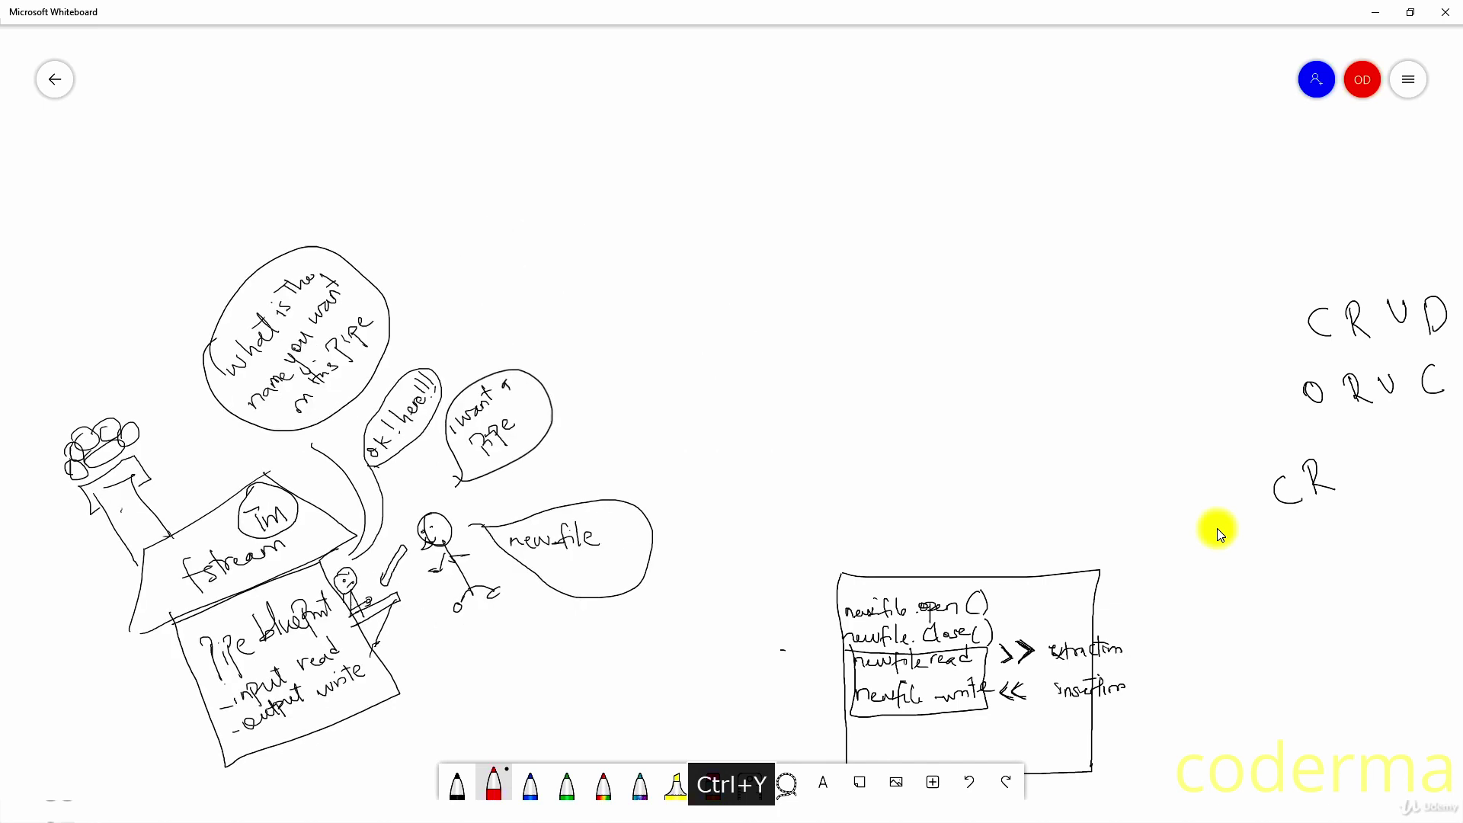
key(ctrl+y)
key(ctrl+y)
key(ctrl+y)
key(ctrl+y)
key(ctrl+y)
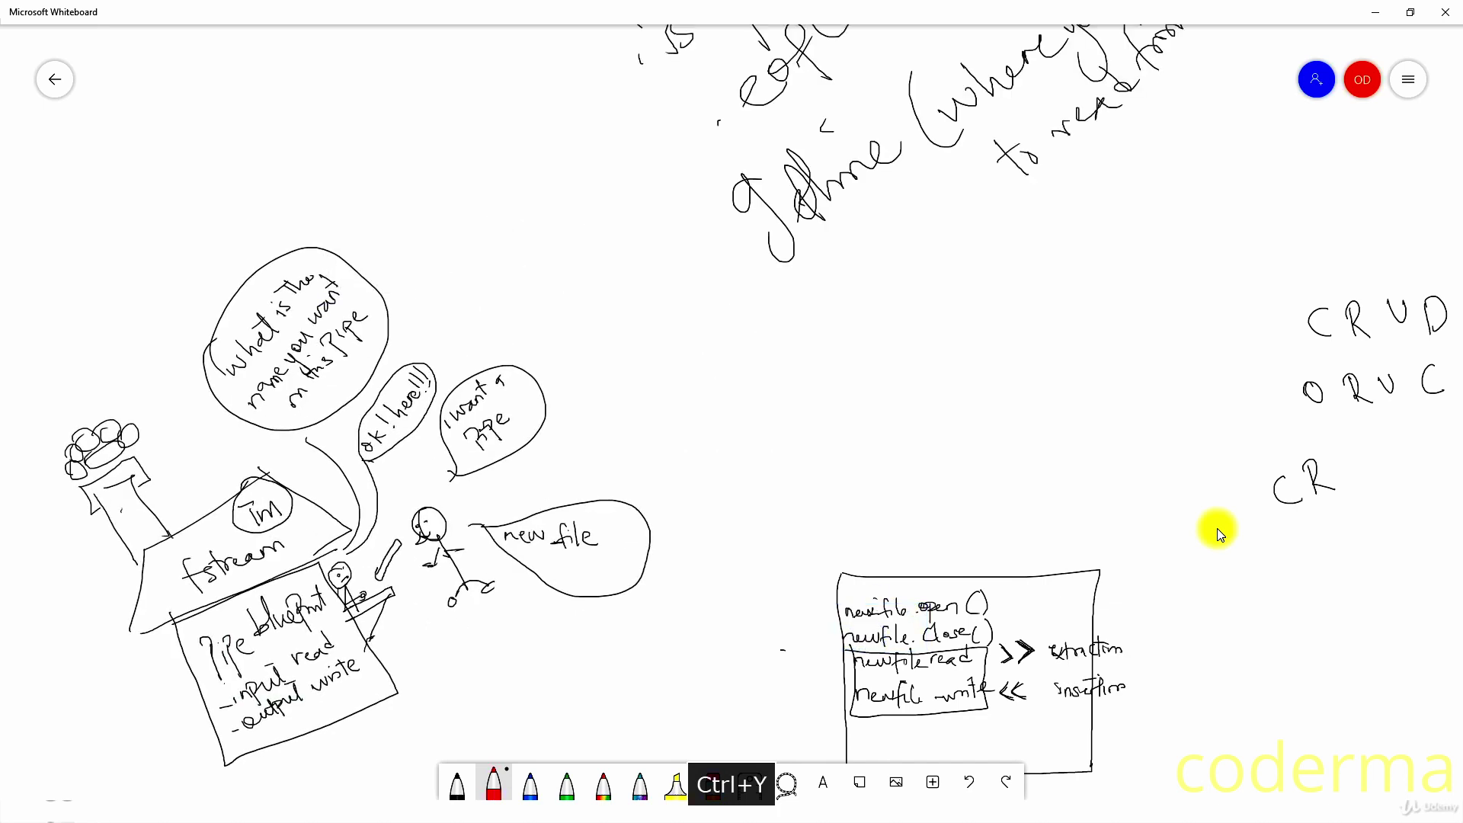
key(ctrl+y)
key(ctrl+y)
key(ctrl+y)
key(ctrl+y)
key(ctrl+y)
key(ctrl+y)
key(ctrl+y)
key(ctrl+y)
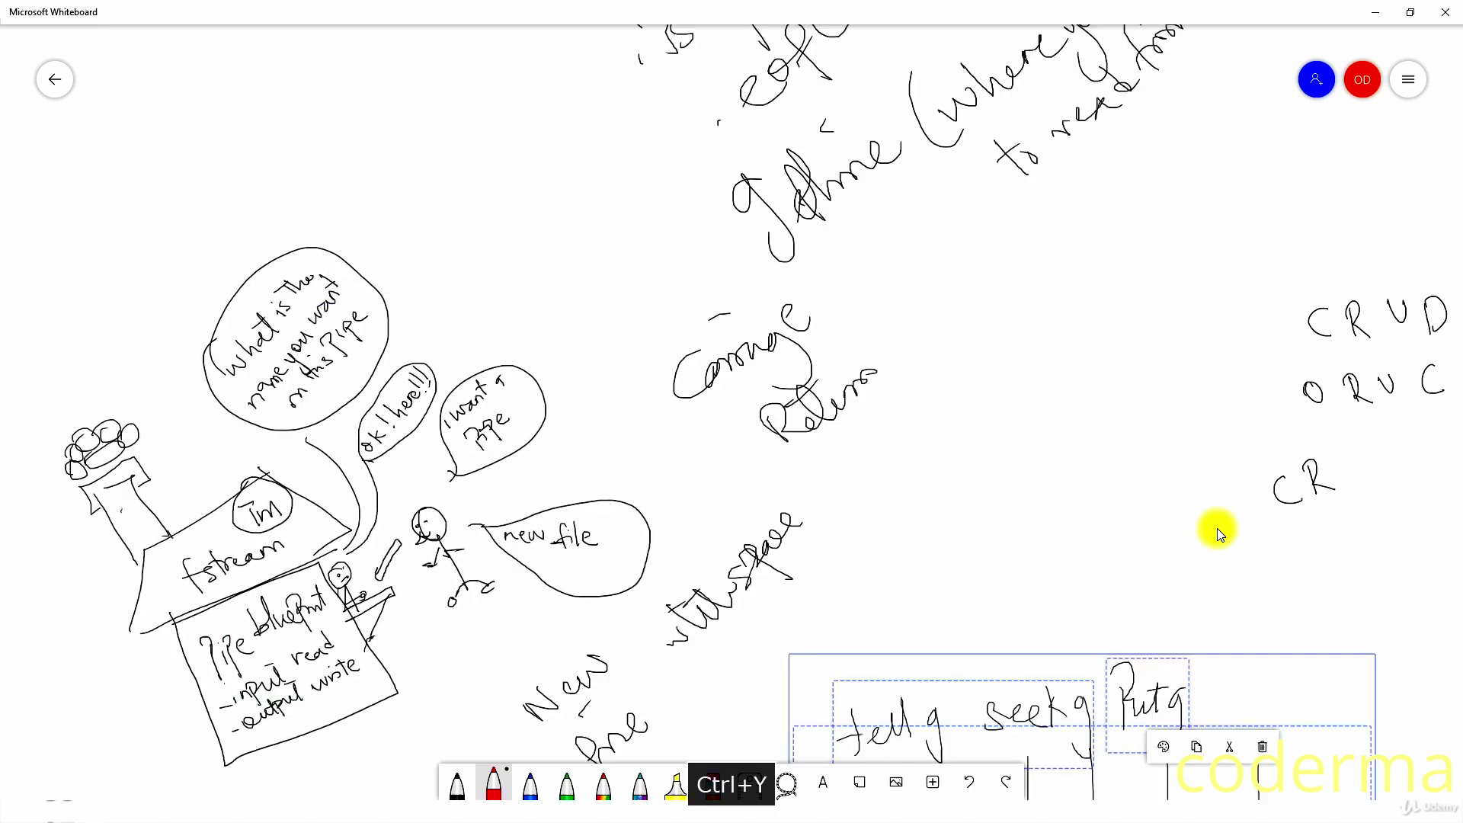
key(ctrl+y)
key(ctrl+y)
key(ctrl+y)
key(ctrl+y)
key(ctrl+y)
key(ctrl+y)
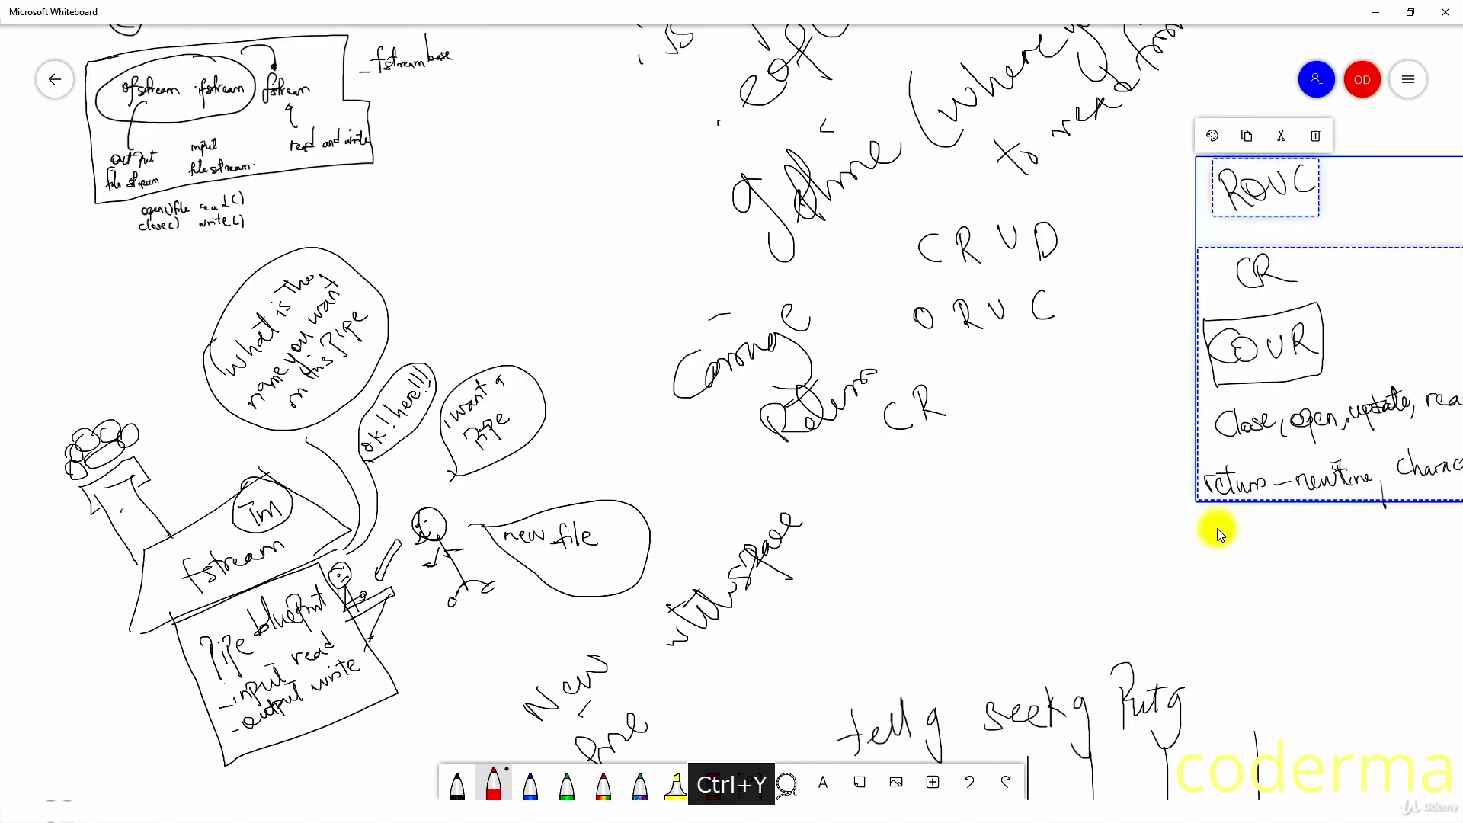
key(ctrl+y)
key(ctrl+y)
key(ctrl+y)
key(ctrl+y)
key(ctrl+y)
key(ctrl+y)
key(ctrl+y)
key(ctrl+y)
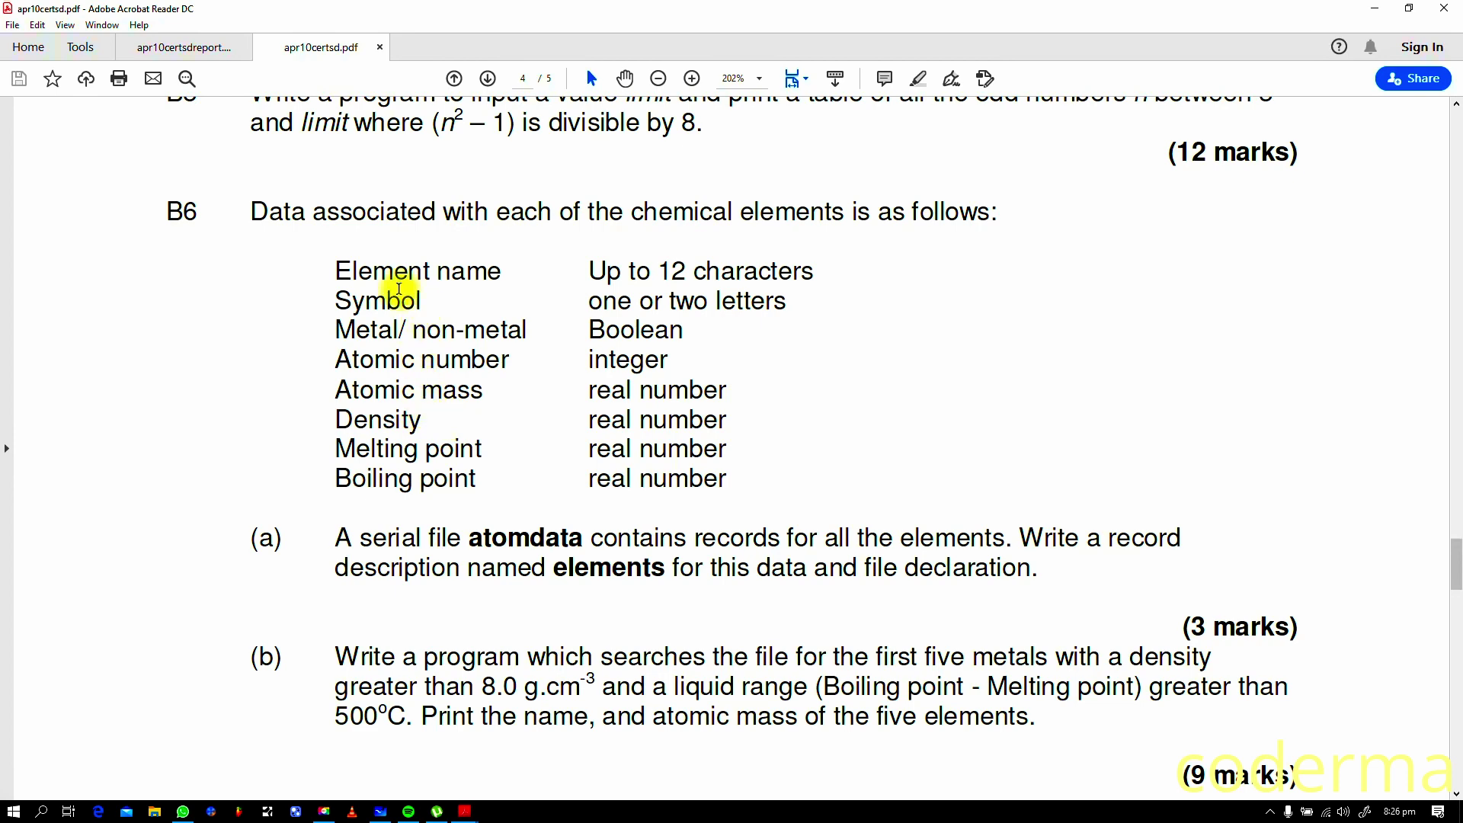
- Scroll the apr10certsd.pdf exam down to question B6 on chemical element fields and types
scroll(359, 479, down, 1)
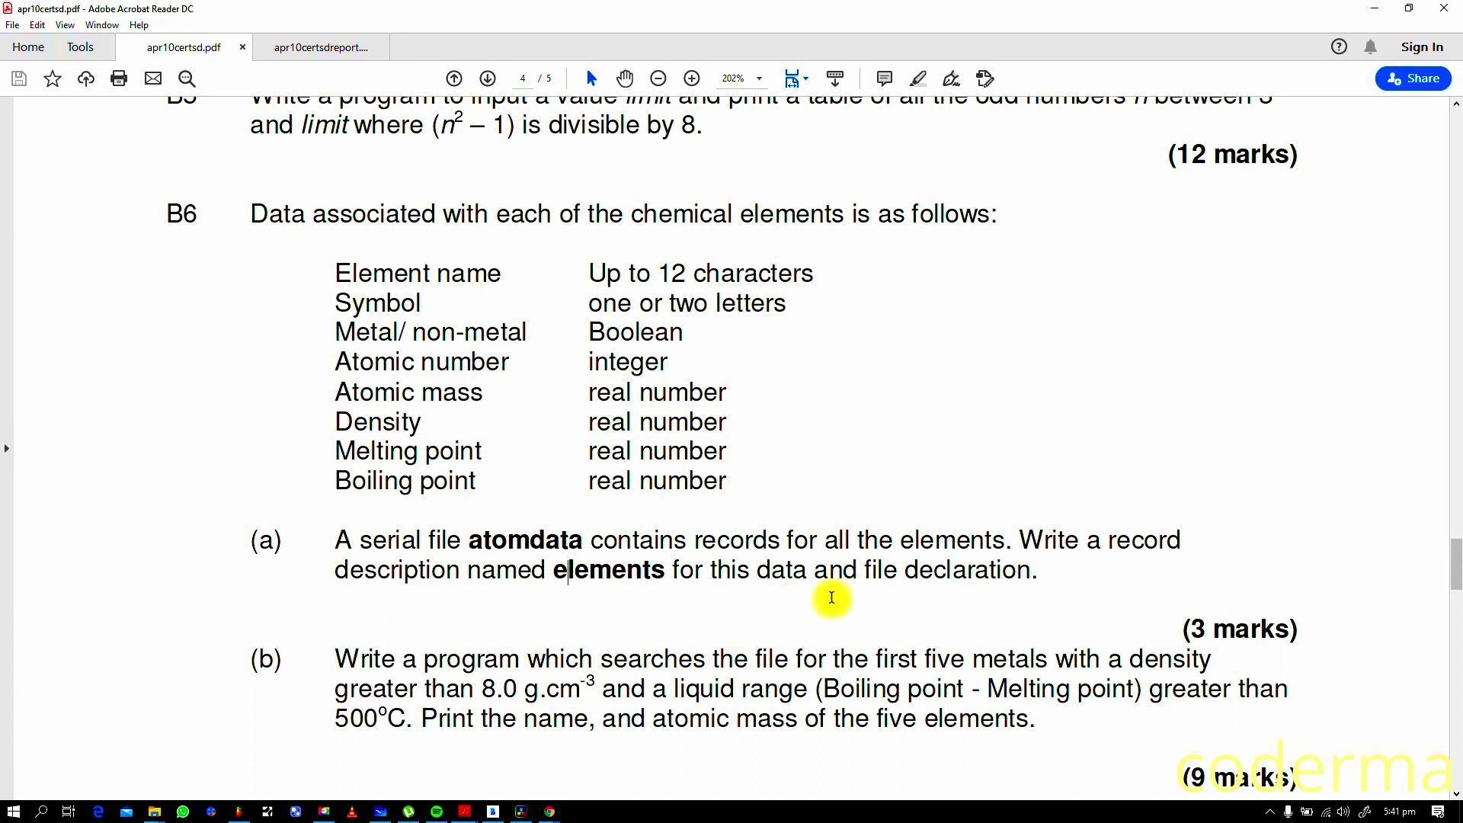
drag(1050, 660, 870, 660)
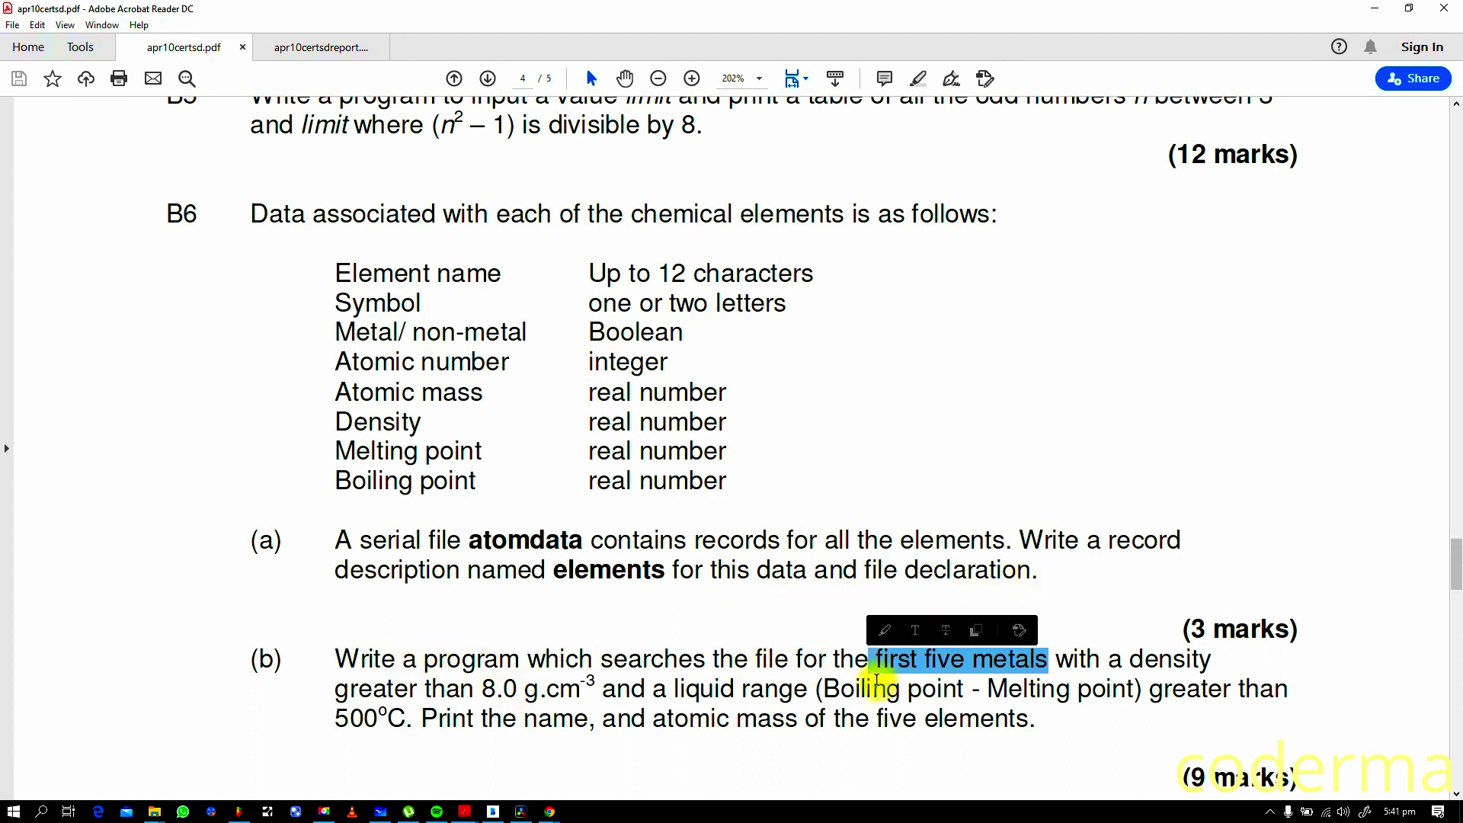
click(1052, 661)
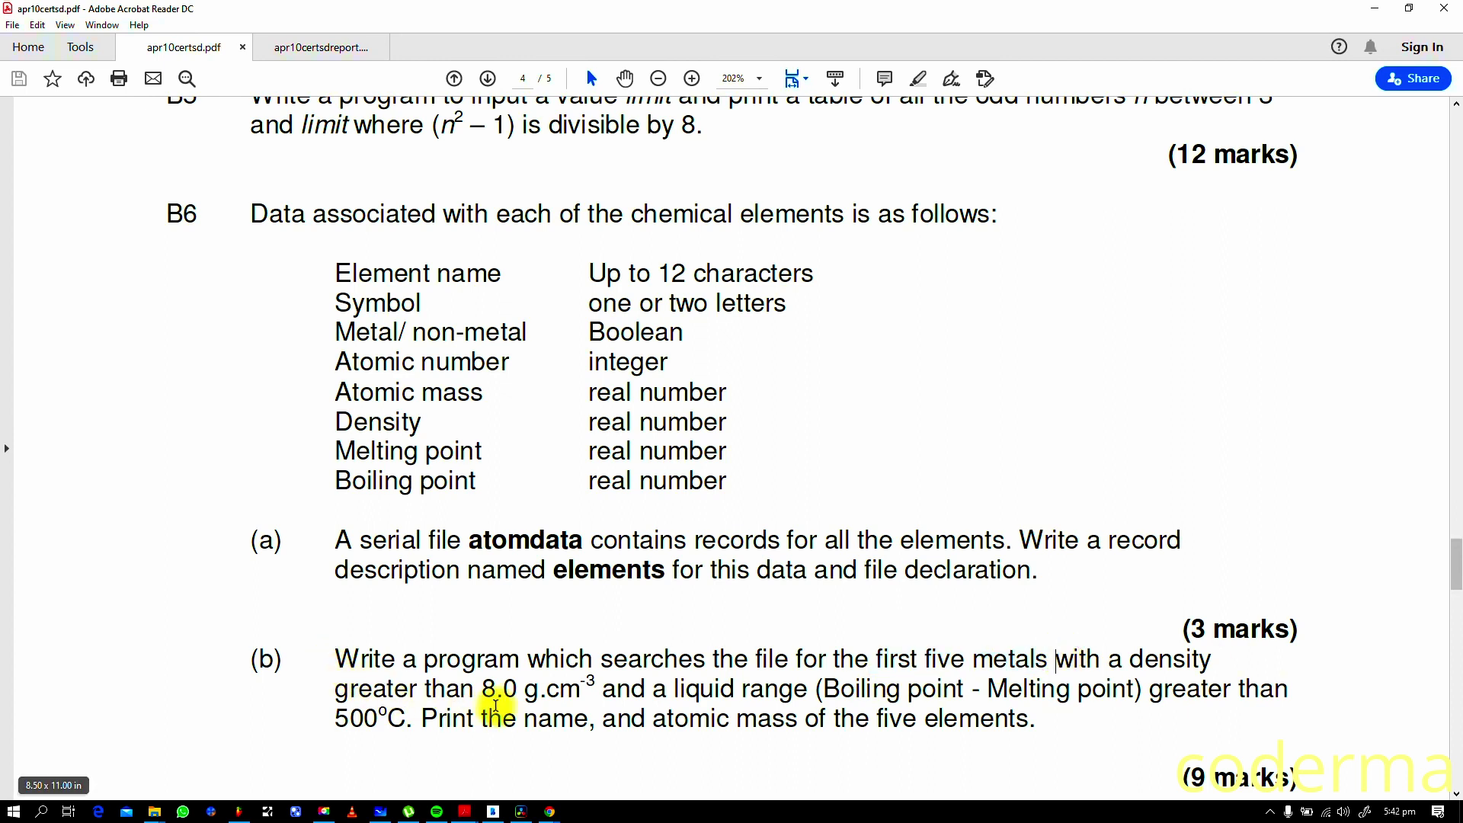
drag(974, 662, 1057, 661)
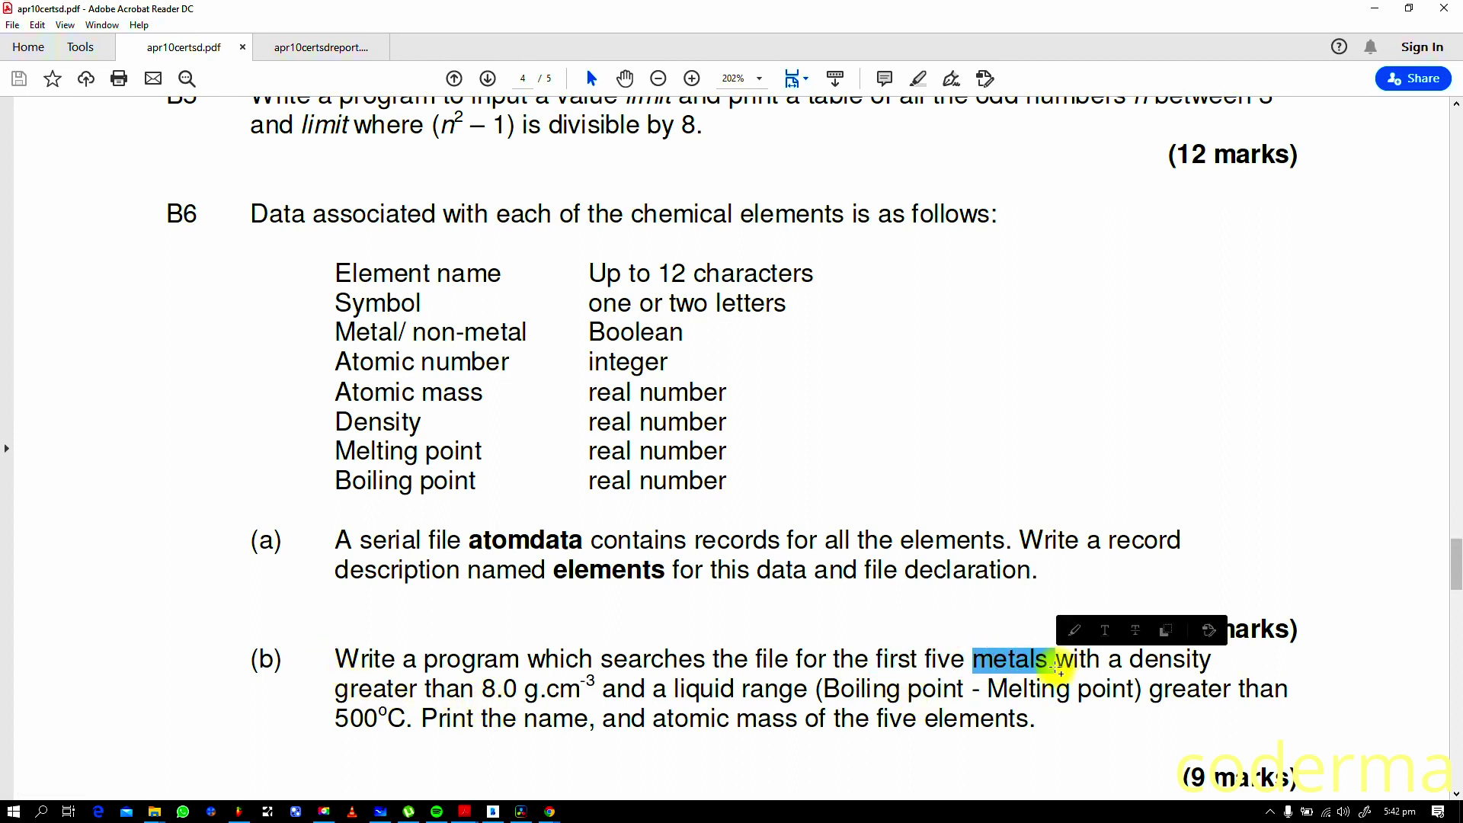
mouse_move(337, 690)
mouse_down()
mouse_move(598, 715)
mouse_move(589, 686)
mouse_move(616, 705)
mouse_up()
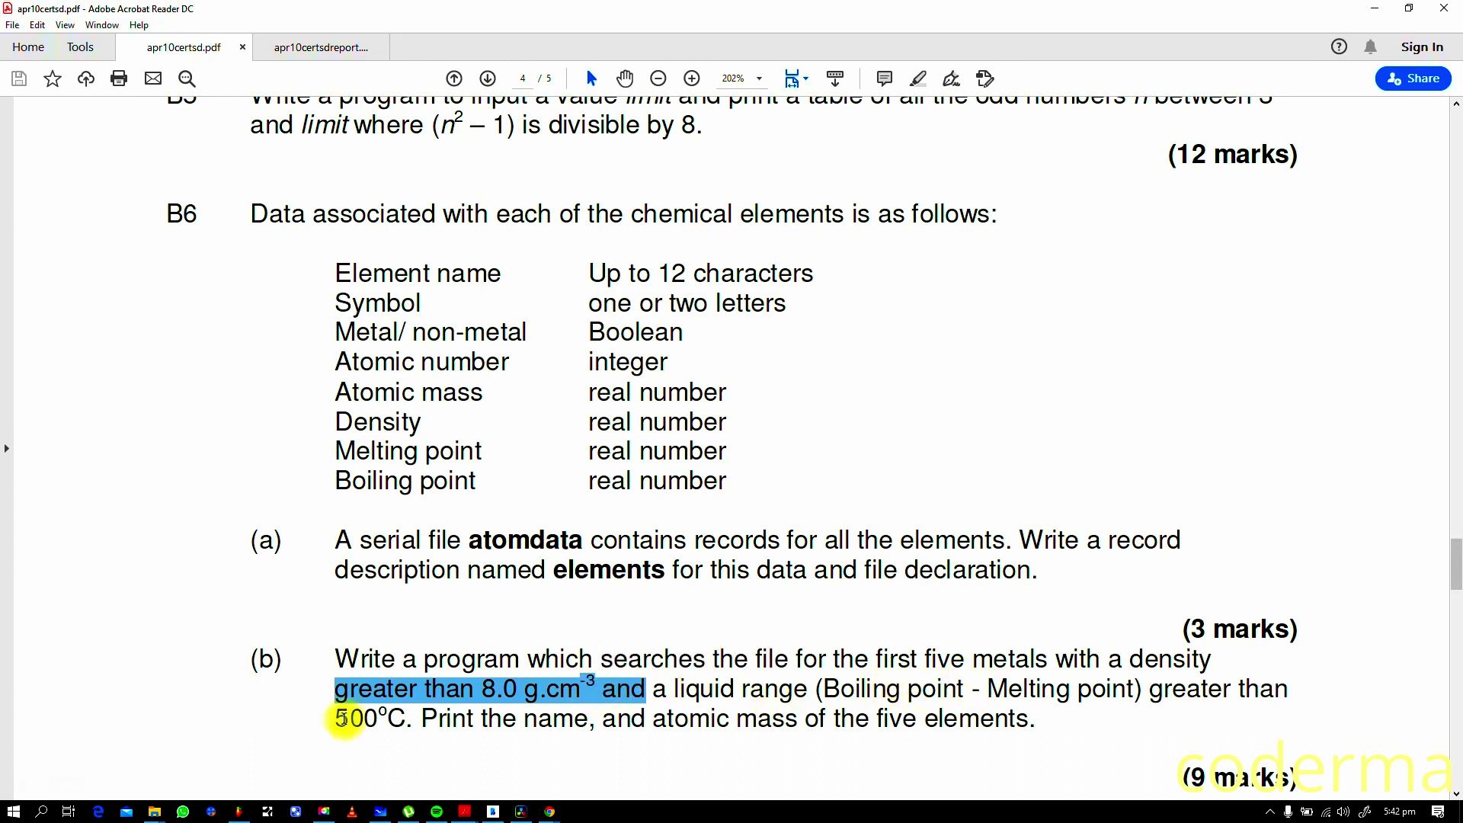
drag(332, 716, 407, 723)
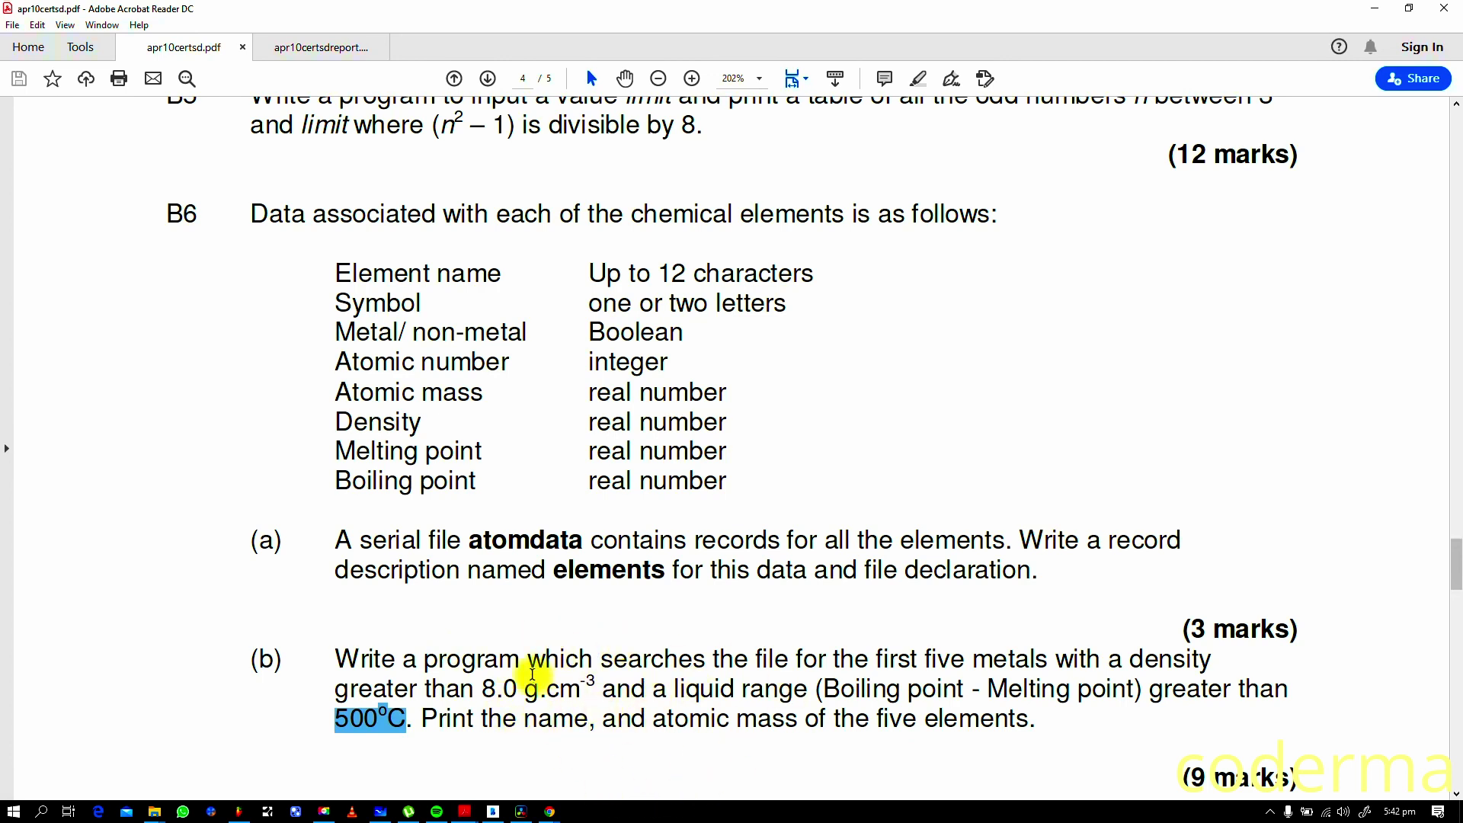
drag(422, 719, 1027, 724)
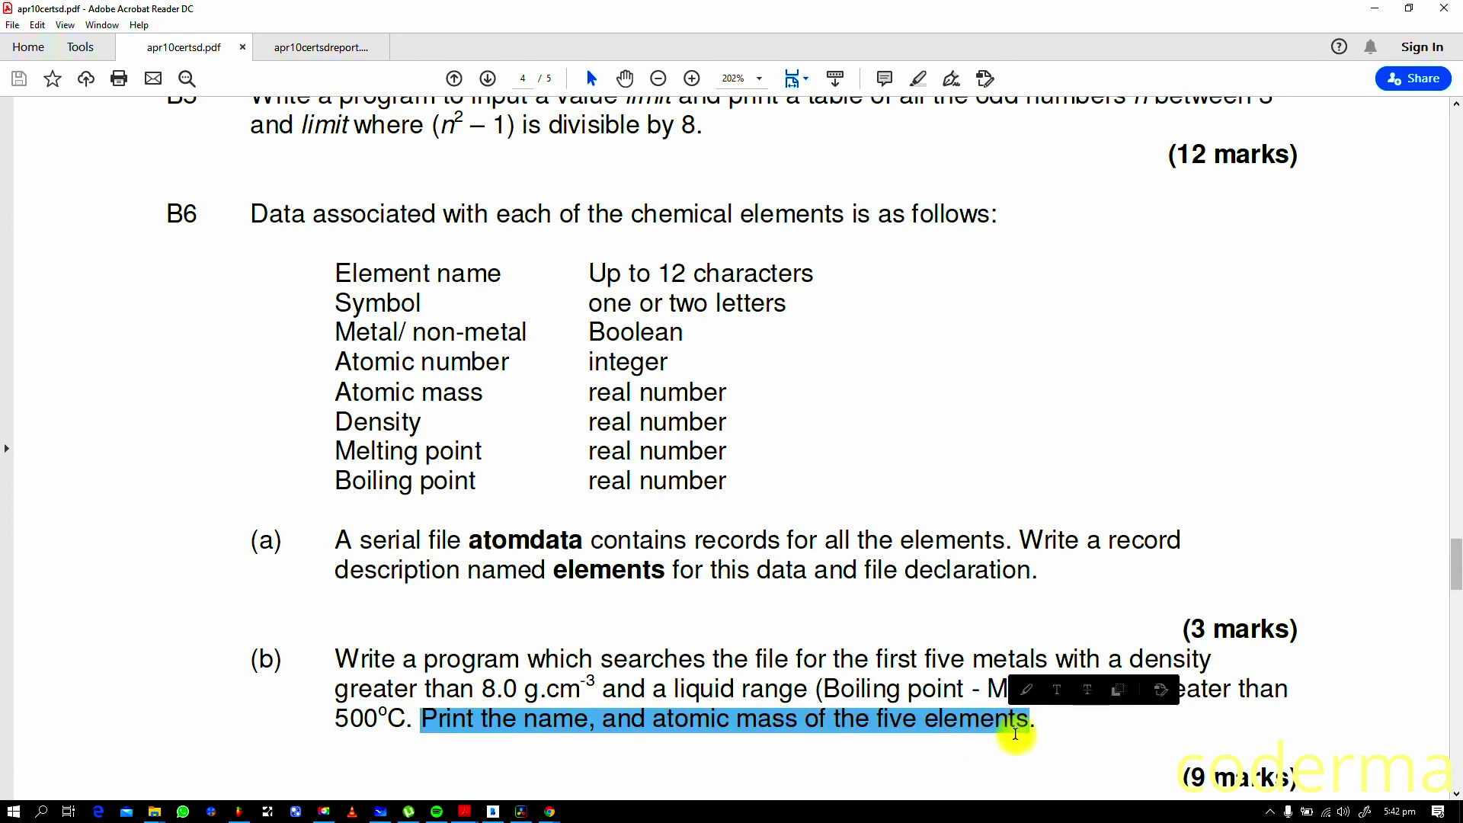
click(1081, 738)
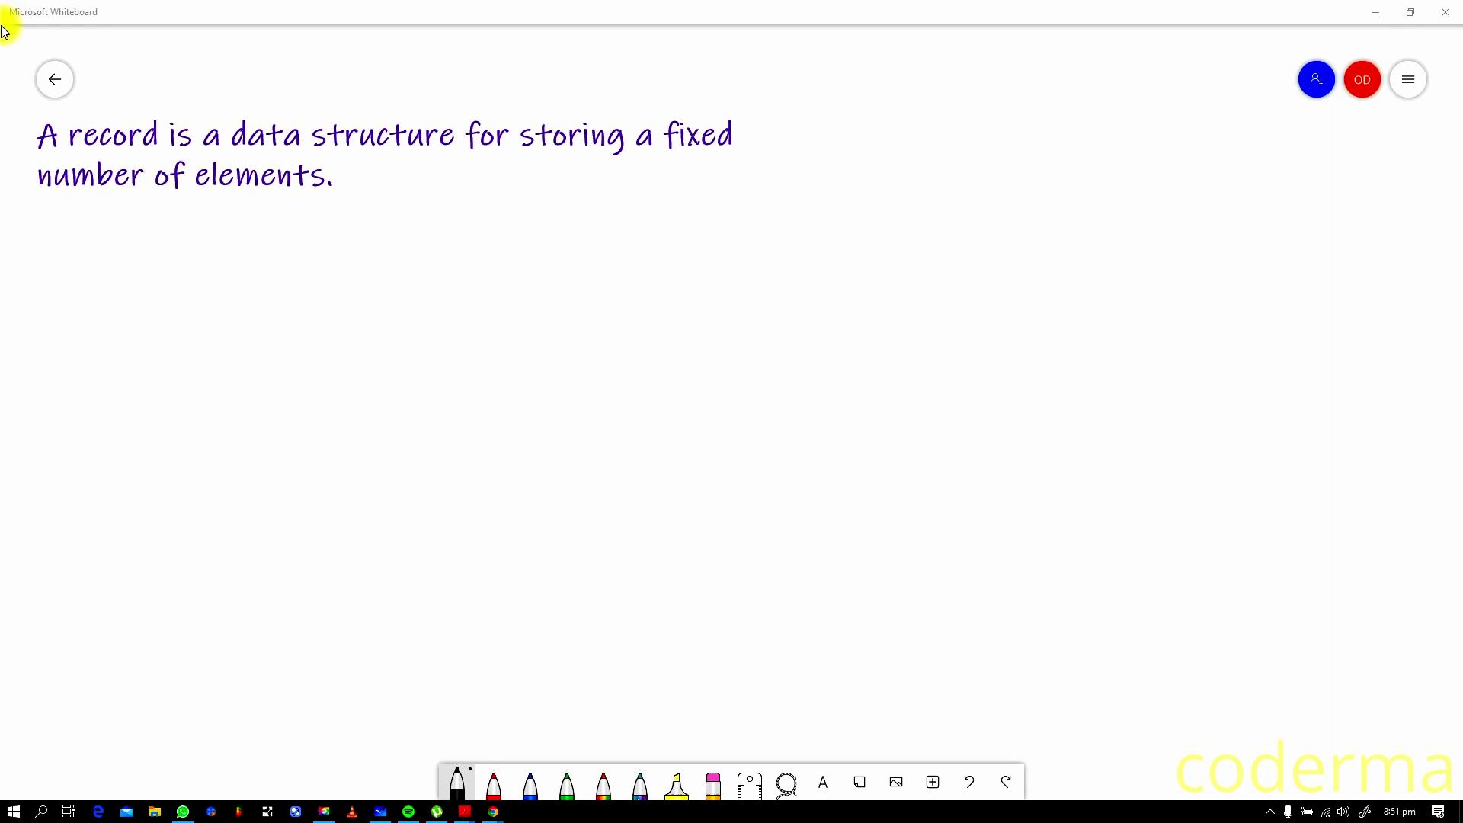
- Handwrite Name, Date of birth, Class, grade, Course Name and Course ID in a column
drag(46, 221, 140, 237)
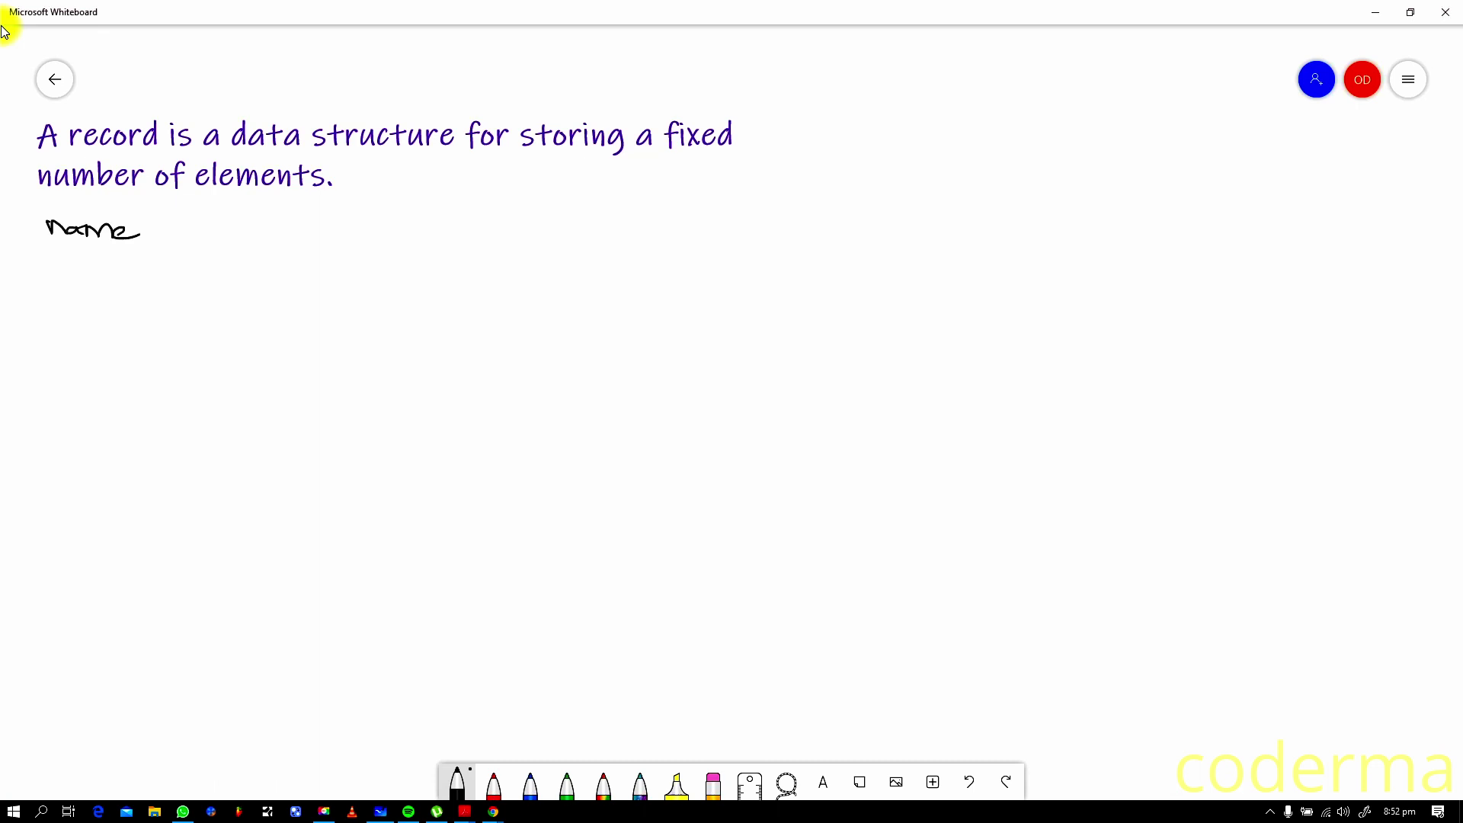
mouse_move(55, 263)
mouse_down()
mouse_move(38, 263)
mouse_move(93, 282)
mouse_move(110, 264)
mouse_move(149, 293)
mouse_move(259, 260)
mouse_up()
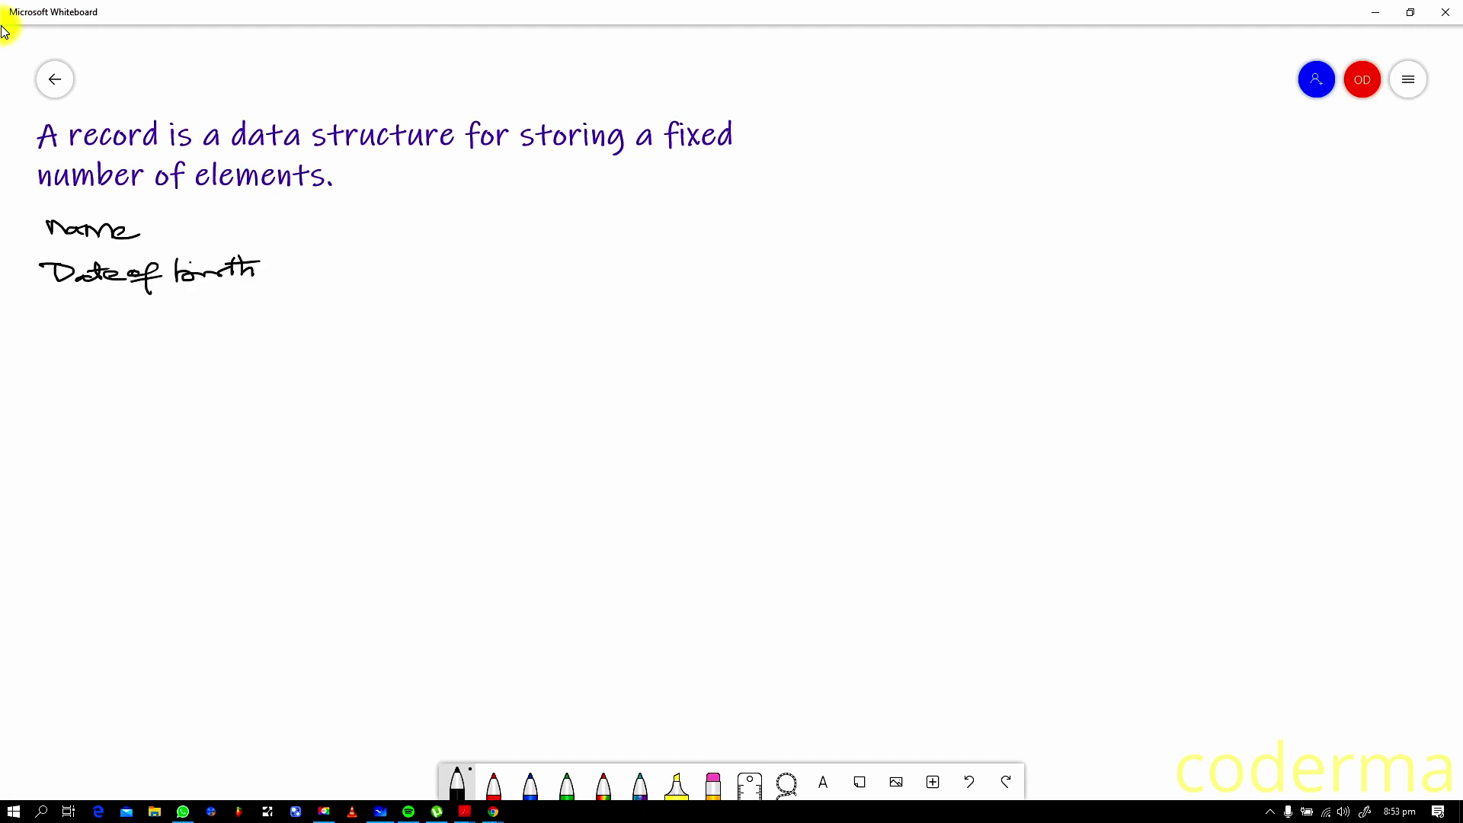
drag(60, 308, 141, 325)
drag(44, 365, 147, 372)
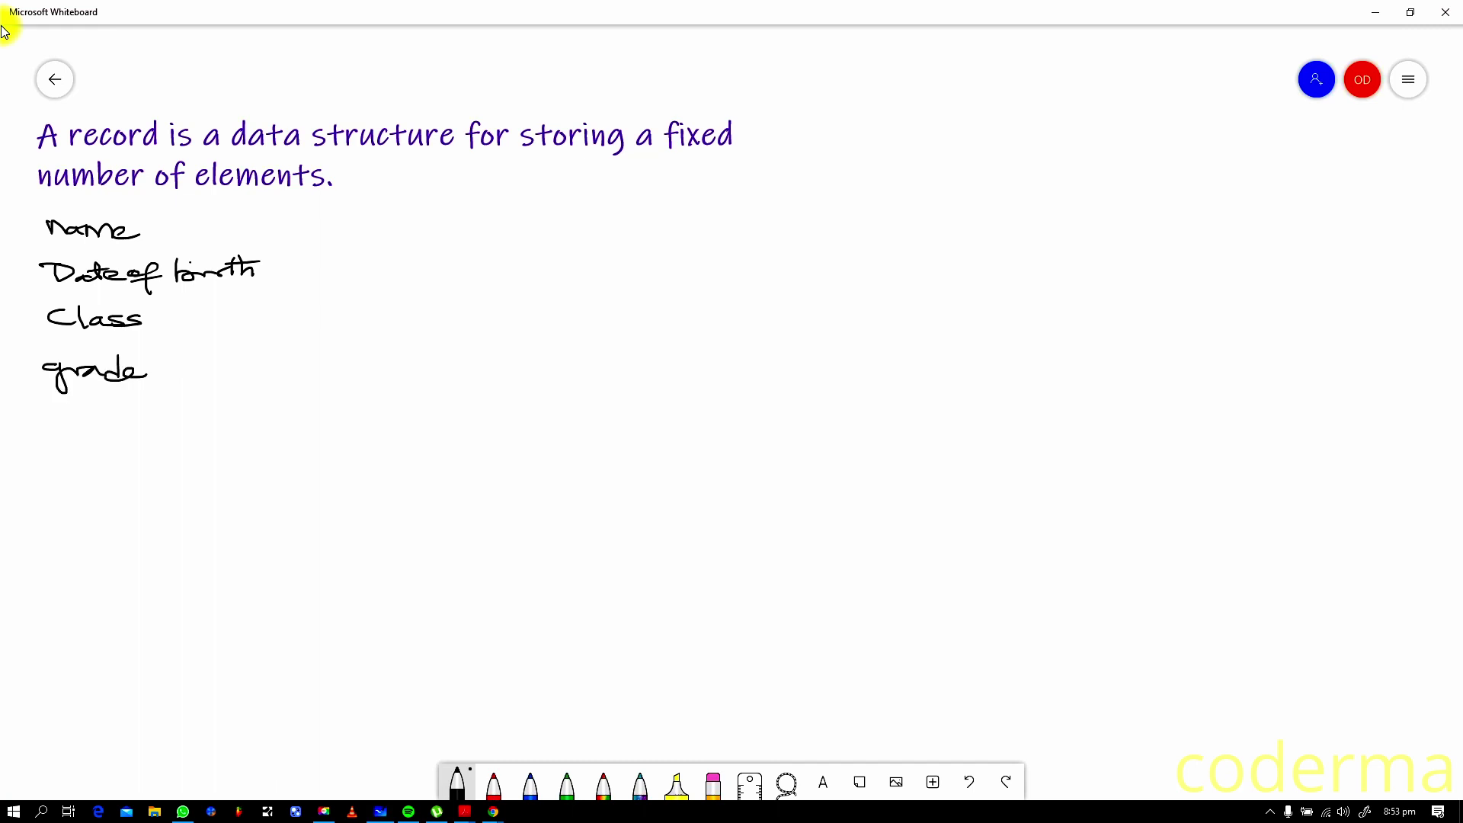
drag(50, 436, 266, 437)
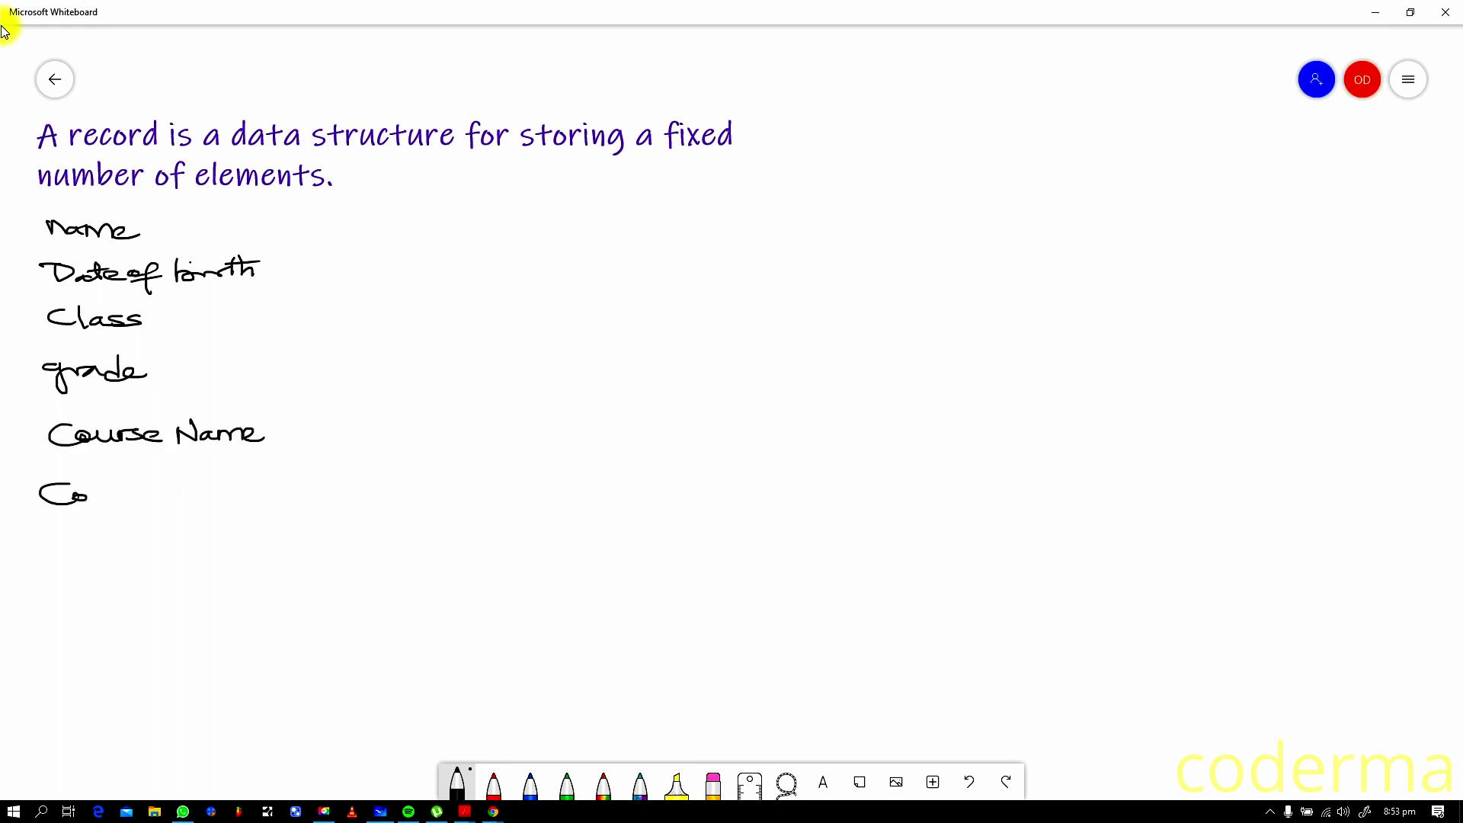
mouse_move(71, 500)
mouse_down()
mouse_move(169, 499)
mouse_move(201, 484)
mouse_move(188, 505)
mouse_up()
drag(180, 501, 208, 501)
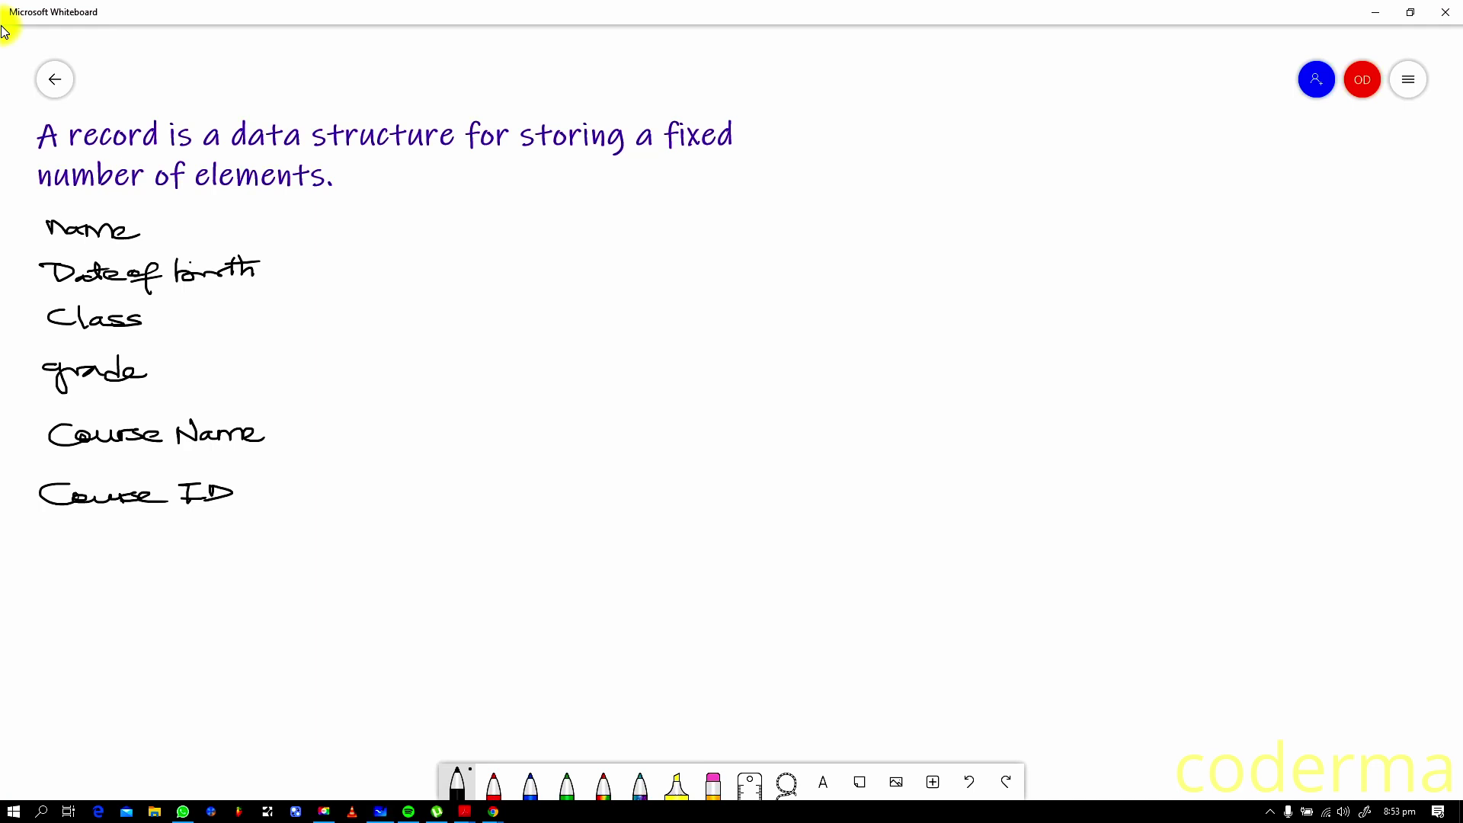
- Draw a blue bracket along the field list with the label 'record definition' beside it
mouse_move(1, 217)
mouse_down()
mouse_move(267, 245)
mouse_move(277, 476)
mouse_up()
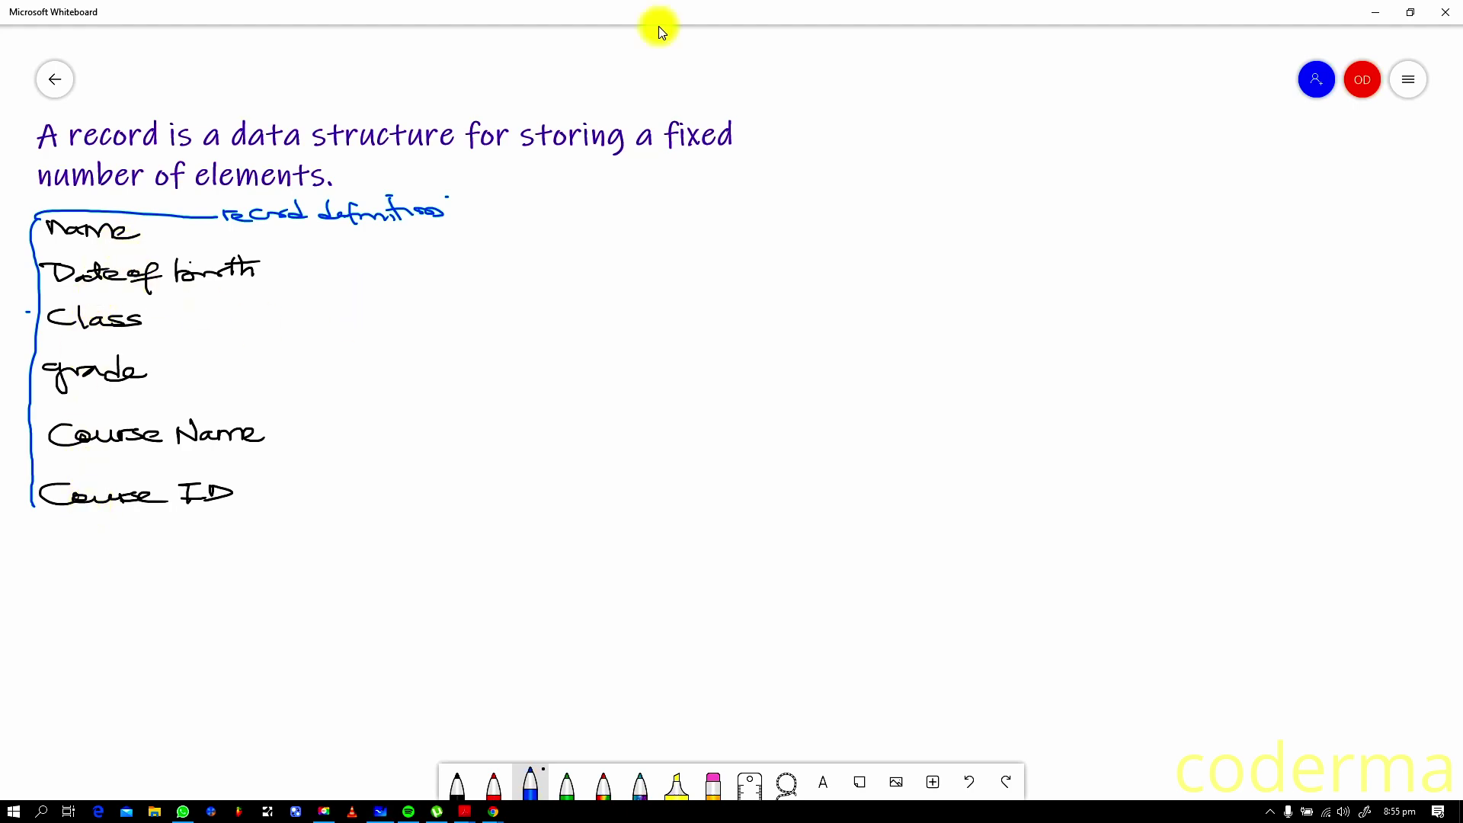
scroll(547, 224, up, 2)
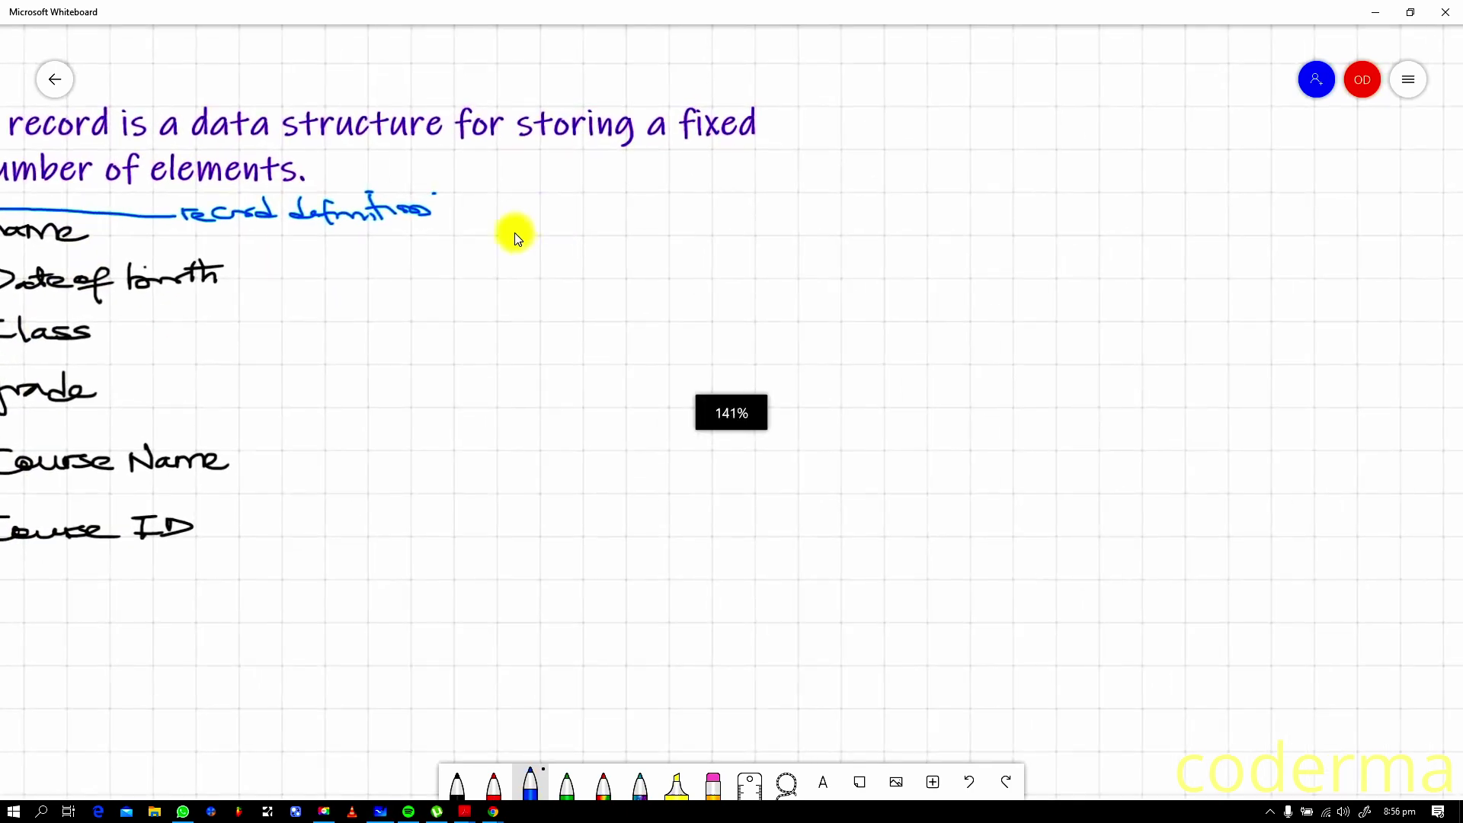
- Write example values beside each field: a name, birth date, class 99, grade A, Physics, course ID
scroll(503, 235, down, 2)
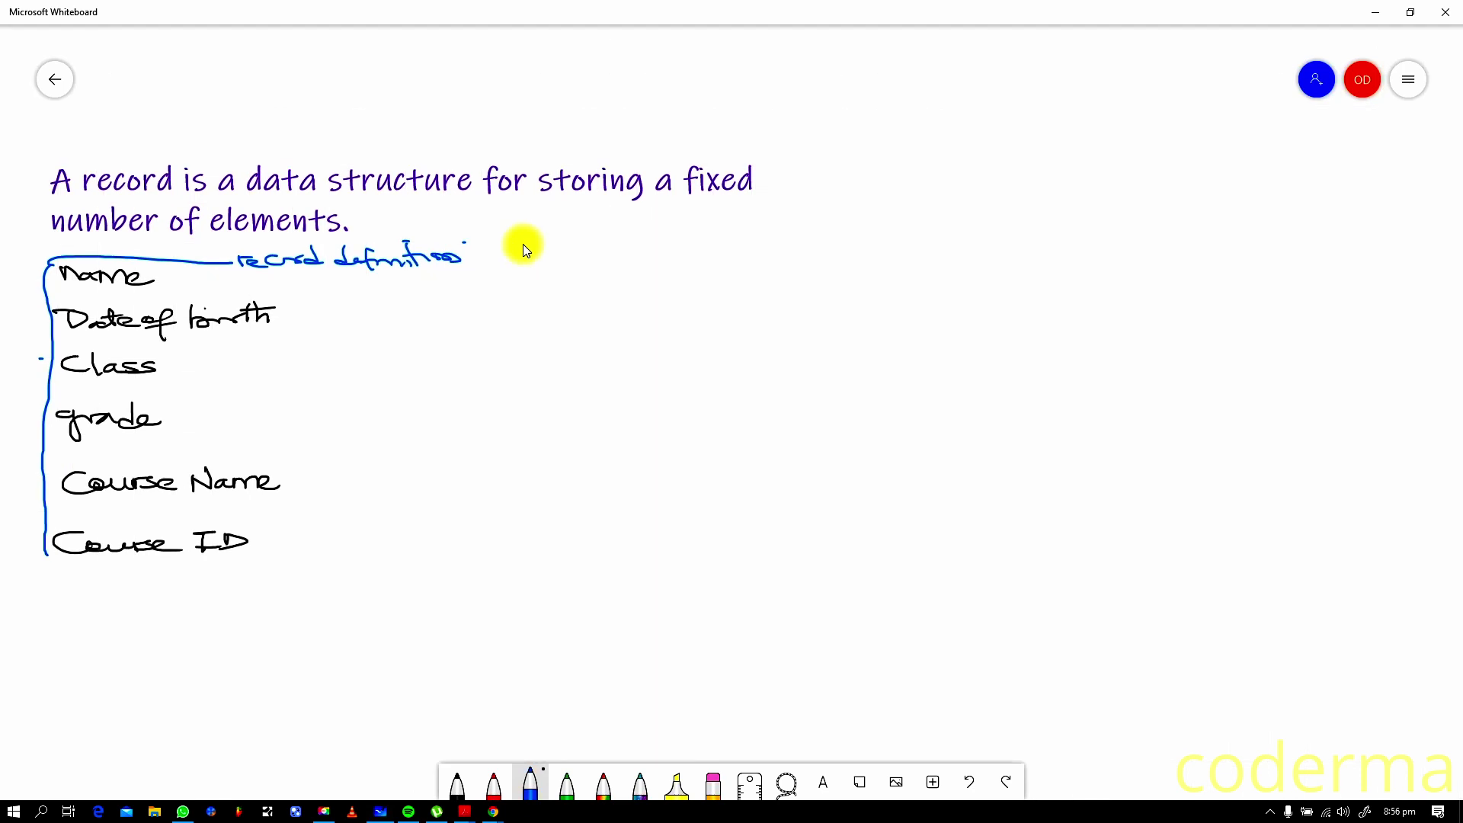
drag(511, 265, 617, 284)
mouse_move(456, 281)
mouse_down()
mouse_move(486, 280)
mouse_move(490, 312)
mouse_move(516, 326)
mouse_up()
mouse_move(537, 311)
mouse_down()
mouse_move(540, 324)
mouse_move(597, 314)
mouse_move(606, 328)
mouse_up()
drag(621, 309, 629, 326)
drag(654, 305, 667, 326)
drag(455, 368, 550, 360)
drag(565, 352, 561, 375)
mouse_move(456, 418)
mouse_down()
mouse_move(579, 421)
mouse_move(558, 411)
mouse_move(578, 409)
mouse_up()
click(468, 470)
mouse_move(467, 470)
mouse_down()
mouse_move(579, 467)
mouse_move(605, 480)
mouse_move(667, 457)
mouse_up()
mouse_move(467, 523)
mouse_down()
mouse_move(579, 514)
mouse_move(628, 530)
mouse_move(609, 536)
mouse_up()
drag(652, 507, 652, 533)
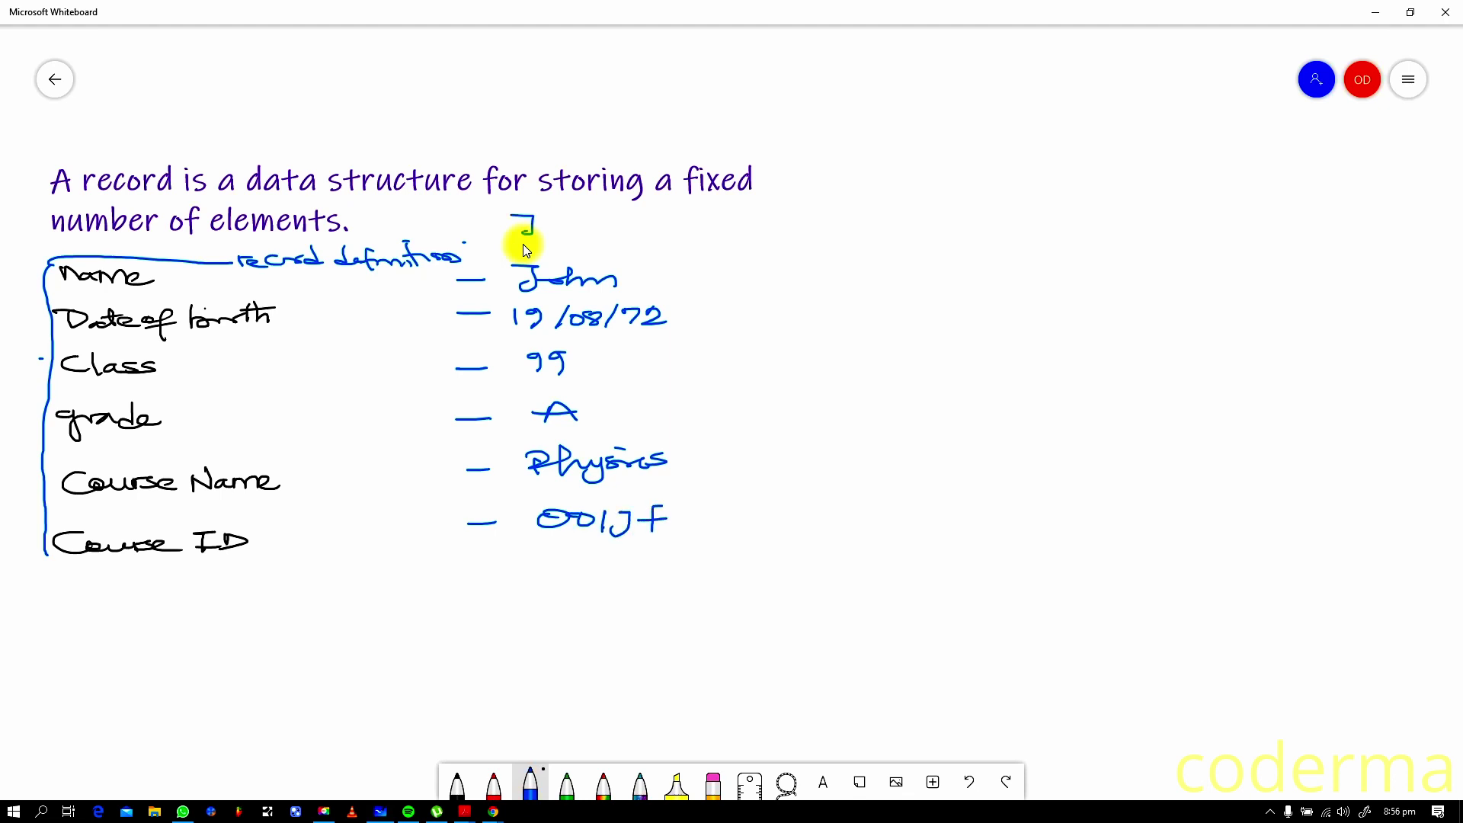
- Label the values as one student's record and list other students' records along the top
drag(542, 228, 626, 230)
mouse_move(647, 217)
mouse_down()
mouse_move(670, 239)
mouse_move(745, 214)
mouse_up()
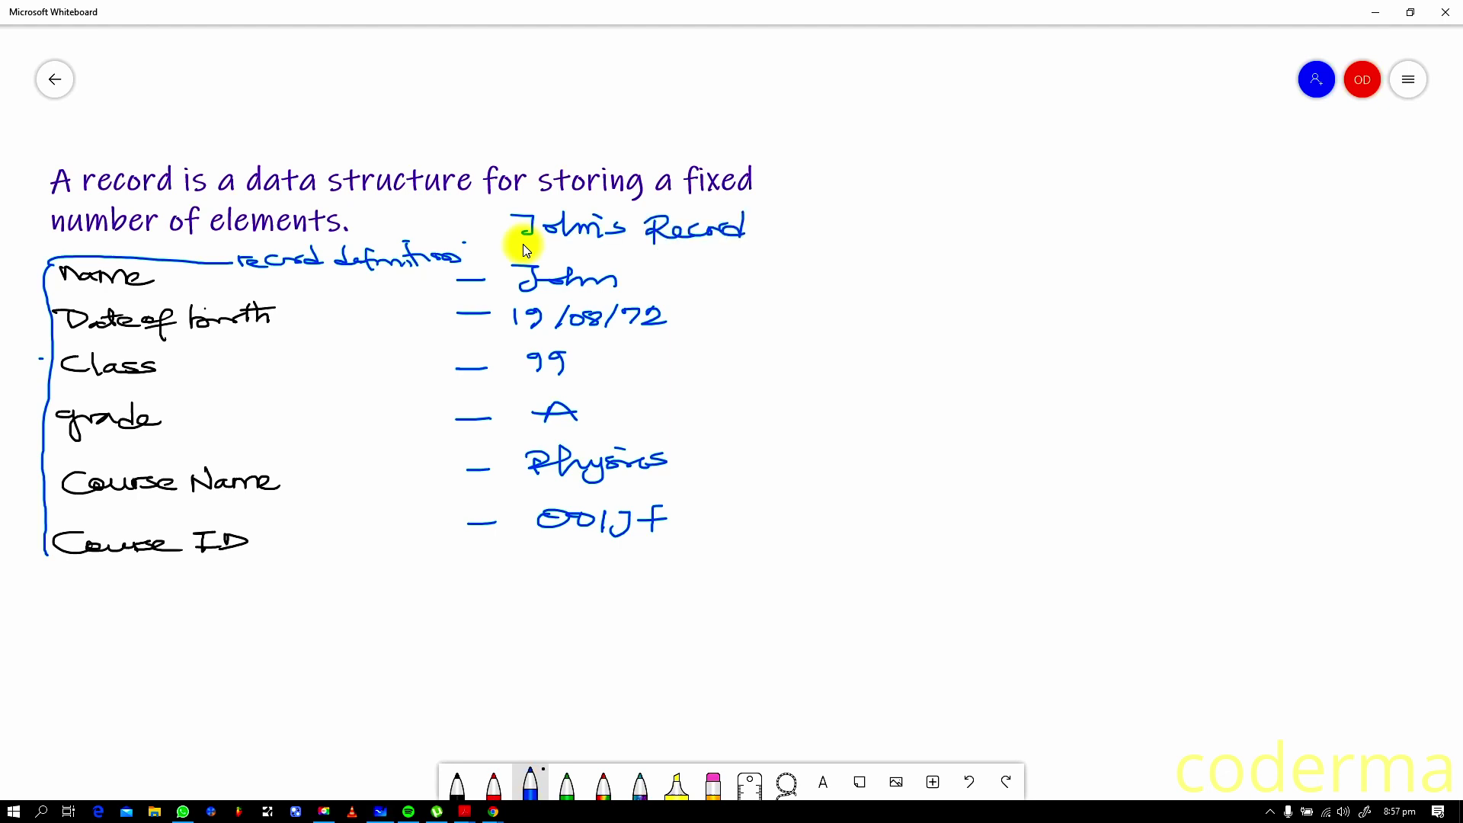
drag(760, 237, 753, 253)
mouse_move(822, 220)
mouse_down()
mouse_move(788, 239)
mouse_move(1043, 233)
mouse_up()
mouse_move(1061, 203)
mouse_down()
mouse_move(1109, 203)
mouse_move(1077, 230)
mouse_up()
drag(1086, 219, 1184, 233)
drag(1194, 215, 1246, 214)
mouse_move(1218, 216)
mouse_down()
mouse_move(1219, 239)
mouse_move(1379, 217)
mouse_up()
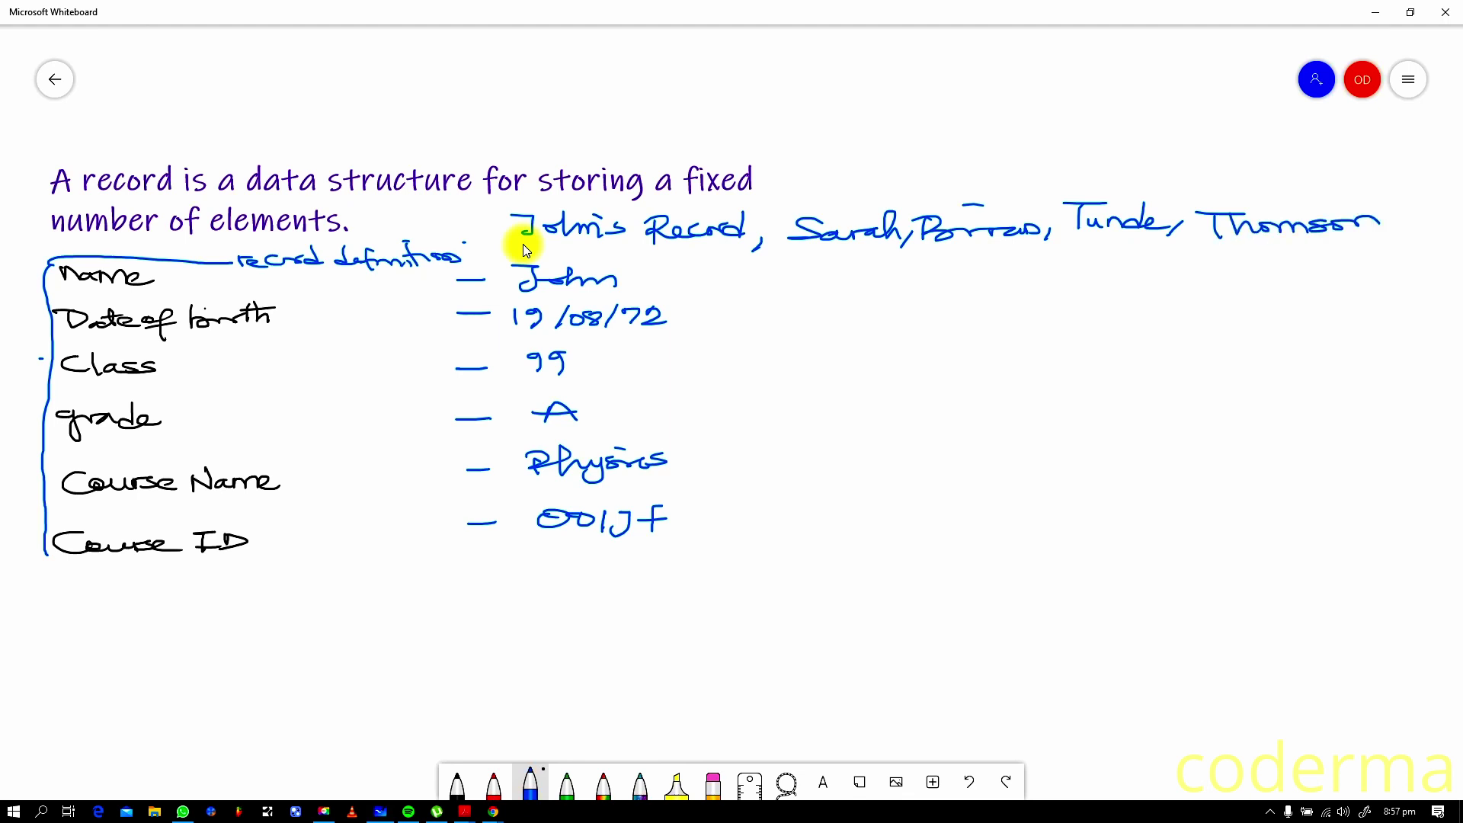
- Write an underlined 'file' heading with the note 'Store for records'
mouse_move(796, 287)
mouse_down()
mouse_move(776, 323)
mouse_move(853, 312)
mouse_up()
drag(770, 331, 886, 333)
mouse_move(819, 367)
mouse_down()
mouse_move(784, 387)
mouse_move(885, 381)
mouse_up()
mouse_move(931, 356)
mouse_down()
mouse_move(924, 390)
mouse_move(911, 389)
mouse_up()
drag(911, 375, 951, 377)
- Tick the first fields in the list, down to grade
drag(972, 381, 1126, 372)
drag(0, 309, 45, 302)
drag(4, 352, 37, 349)
drag(0, 420, 38, 406)
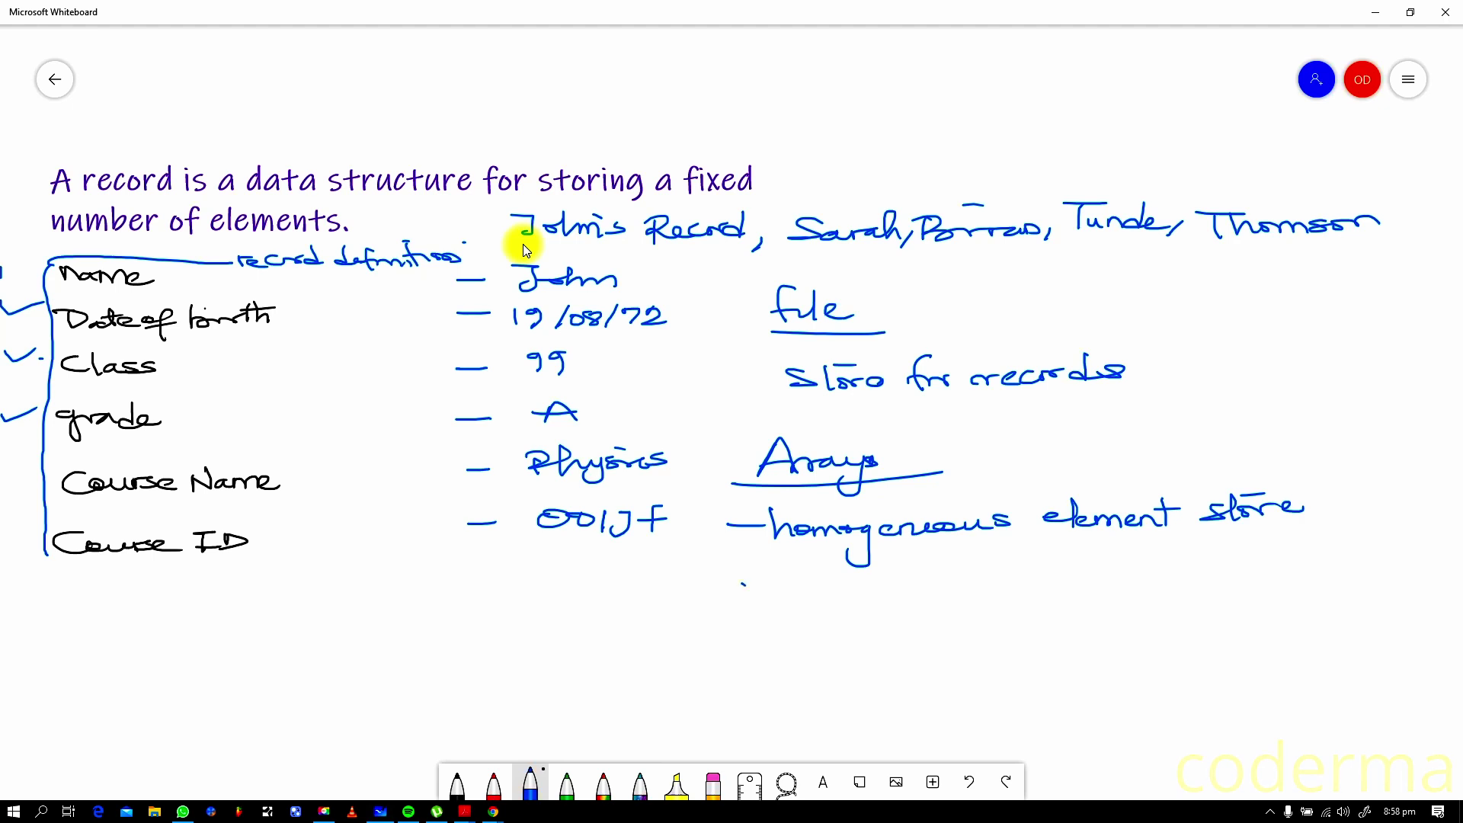
- Write the example int Ar[7] = {integers} under the arrays note
mouse_move(739, 582)
mouse_down()
mouse_move(741, 597)
mouse_move(776, 600)
mouse_up()
drag(766, 582, 867, 591)
drag(884, 572, 939, 600)
drag(987, 582, 1102, 586)
mouse_move(1107, 564)
mouse_down()
mouse_move(1109, 585)
mouse_move(1120, 573)
mouse_up()
drag(1122, 579, 1148, 610)
drag(1150, 578, 1194, 575)
drag(1210, 574, 1200, 586)
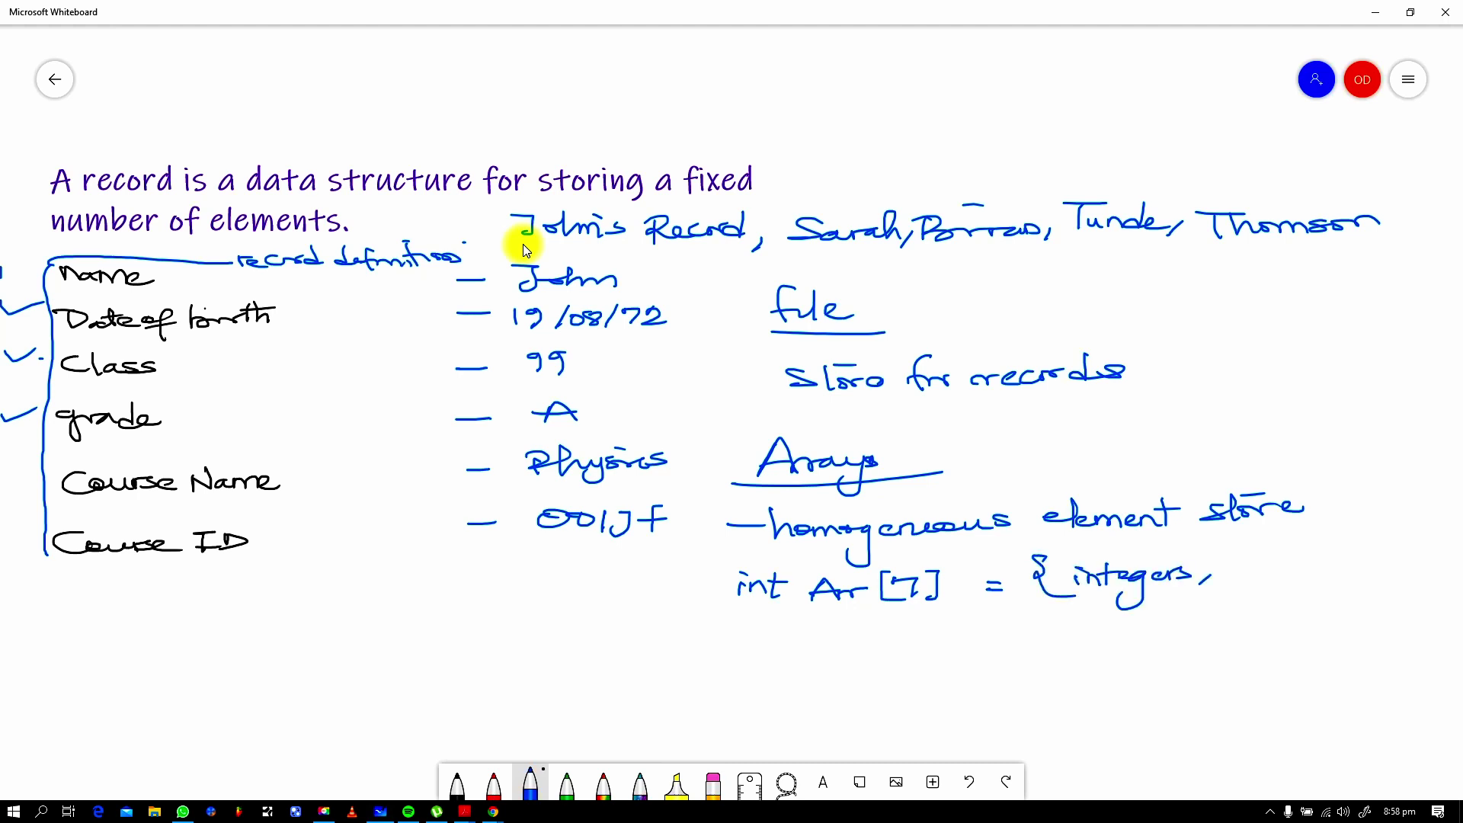
mouse_move(1193, 549)
mouse_down()
mouse_move(1218, 584)
mouse_move(1181, 585)
mouse_up()
- Write char Ar[9] holding a sample name, spelled out as characters ending in '\0'
drag(739, 621, 730, 633)
mouse_move(737, 613)
mouse_down()
mouse_move(756, 636)
mouse_move(882, 621)
mouse_up()
drag(900, 621, 892, 646)
drag(913, 625, 930, 644)
drag(938, 617, 951, 652)
drag(999, 625, 1021, 636)
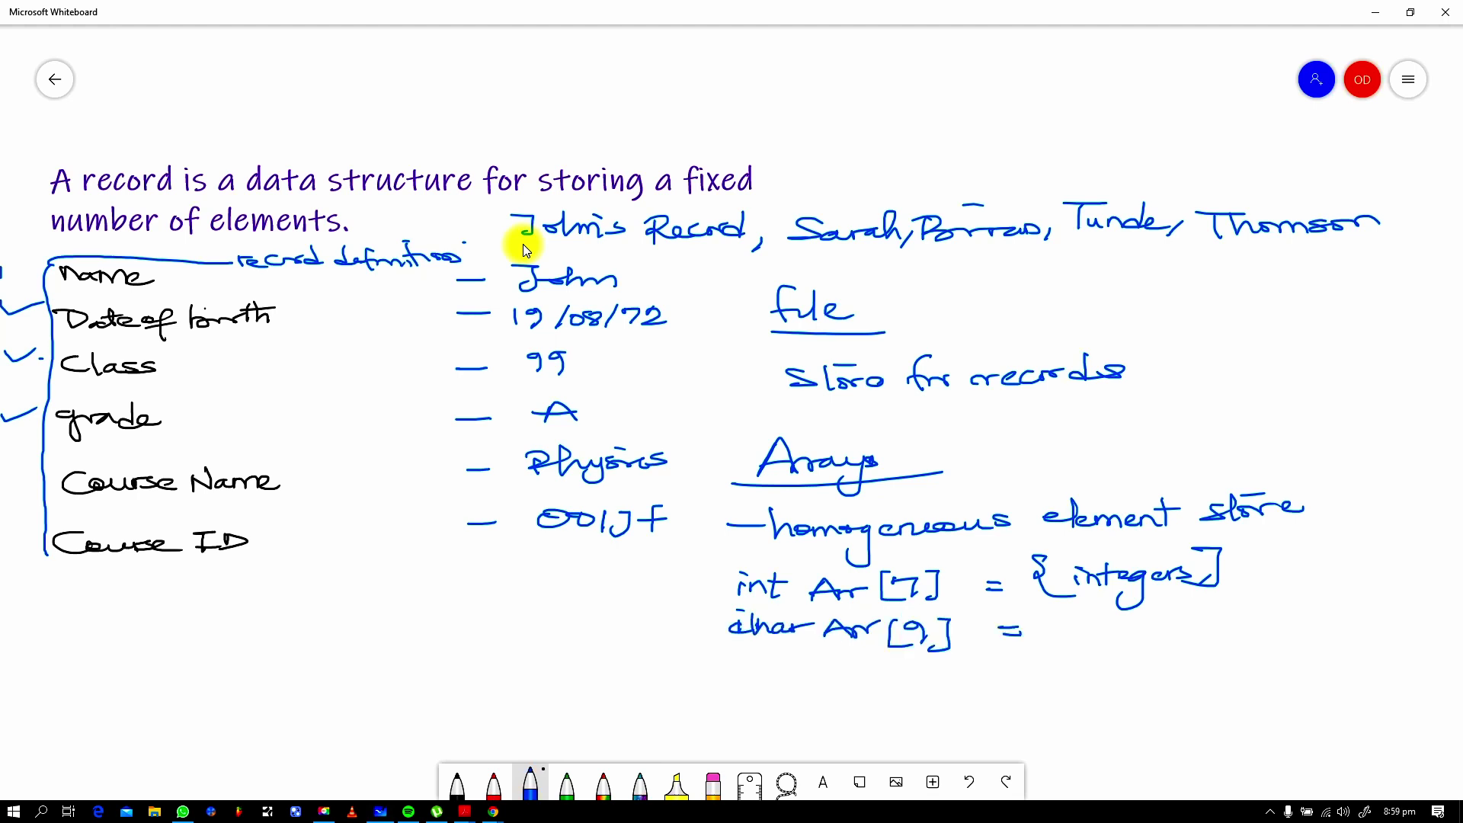
mouse_move(1059, 616)
mouse_down()
mouse_move(1085, 657)
mouse_move(1098, 637)
mouse_up()
mouse_move(1098, 642)
mouse_down()
mouse_move(1117, 636)
mouse_move(1123, 652)
mouse_up()
mouse_move(1110, 639)
mouse_down()
mouse_move(1158, 642)
mouse_move(1183, 619)
mouse_up()
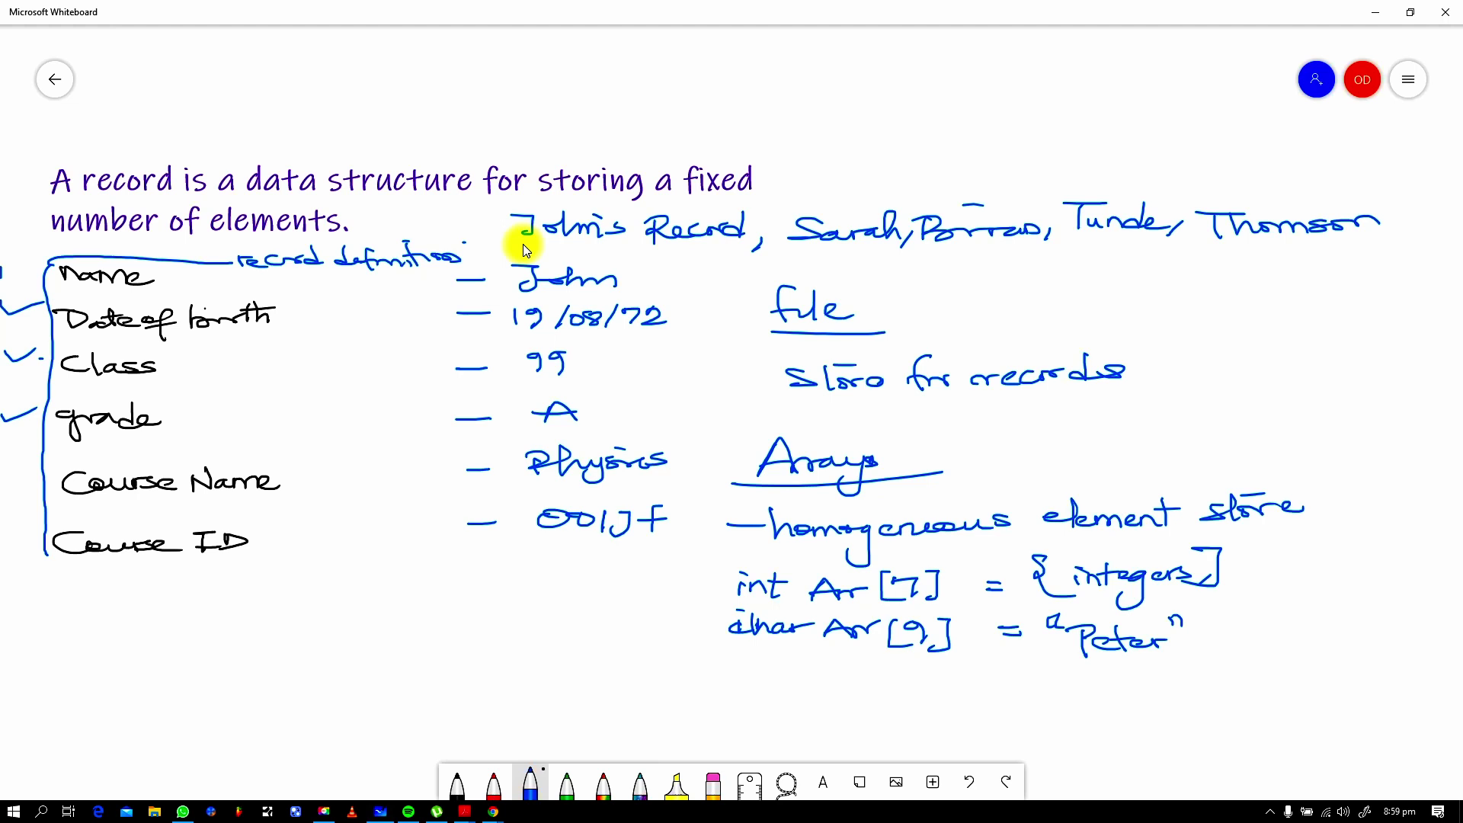
drag(1079, 664, 1149, 653)
mouse_move(1238, 601)
mouse_down()
mouse_move(1221, 620)
mouse_move(1229, 650)
mouse_up()
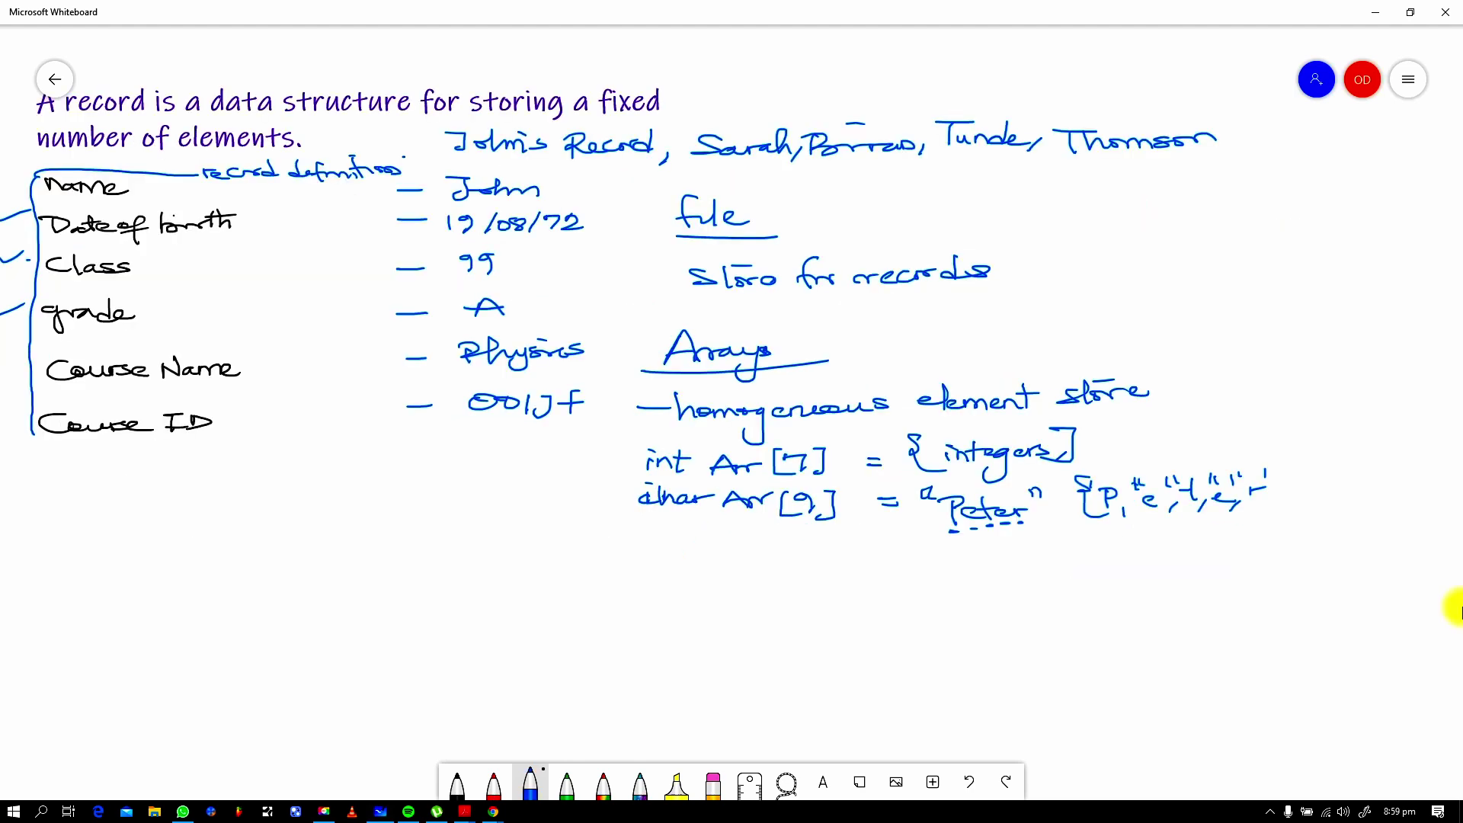
mouse_move(1284, 496)
mouse_down()
mouse_move(1276, 506)
mouse_move(1364, 497)
mouse_up()
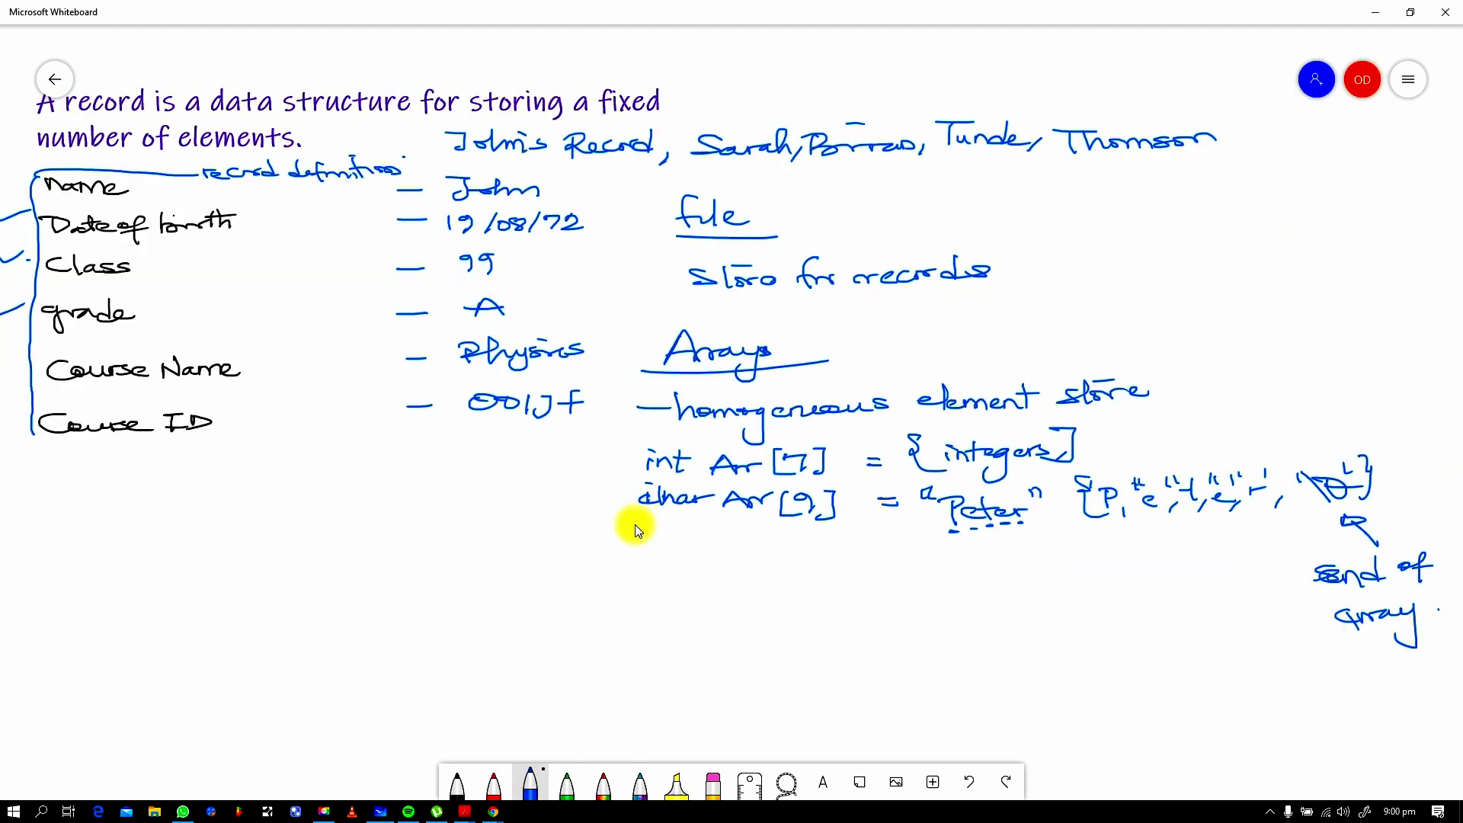
scroll(635, 525, up, 3)
- Add an underlined 'Records' heading with 'homogeneous element stores' below the array examples
scroll(1286, 511, down, 2)
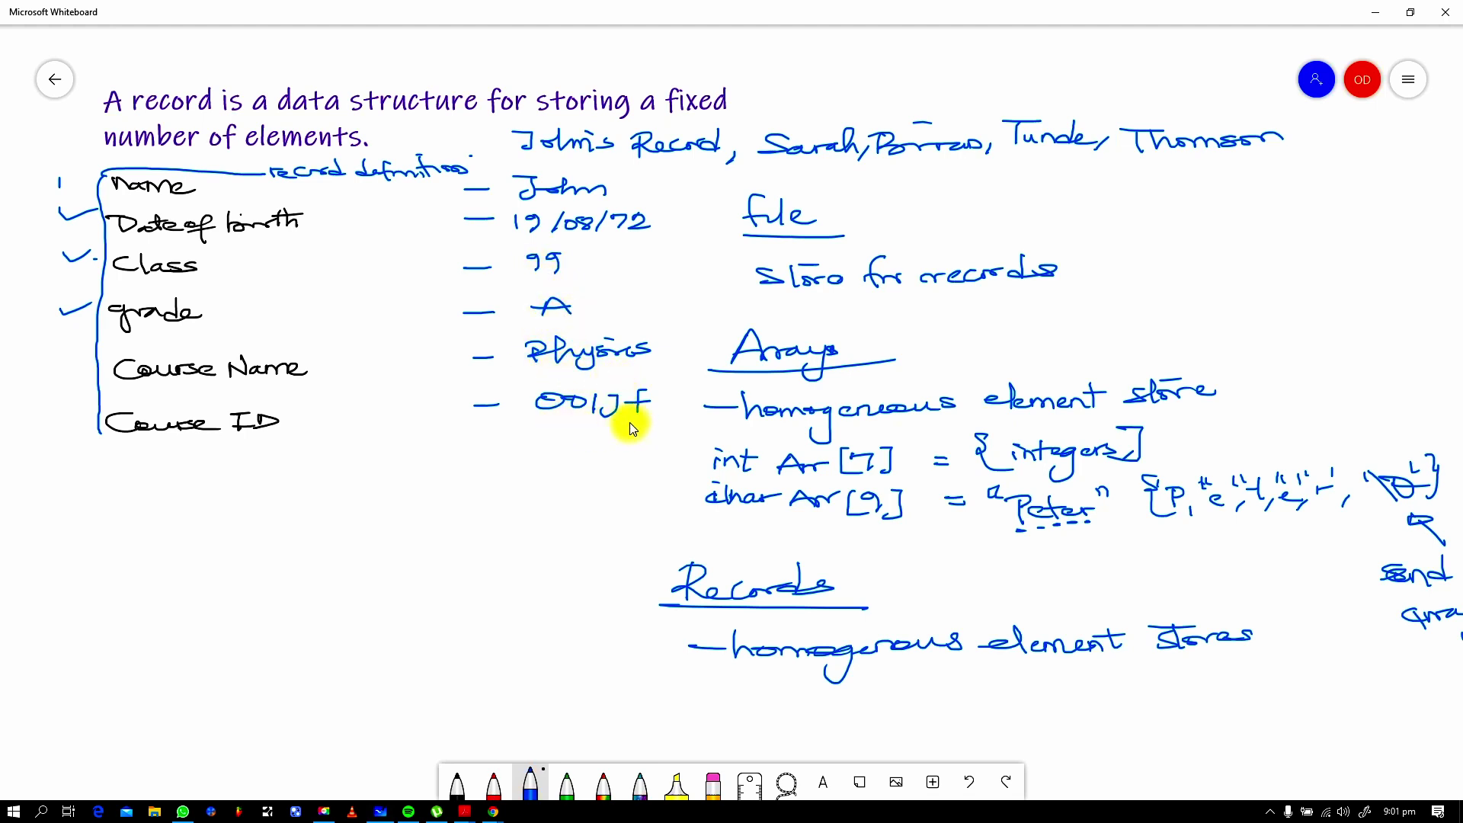
- Mark the field types int, char, string and bool beside Class, grade, Course Name, Course ID
mouse_move(362, 271)
mouse_down()
mouse_move(406, 281)
mouse_move(379, 314)
mouse_move(424, 317)
mouse_up()
mouse_move(359, 359)
mouse_down()
mouse_move(418, 363)
mouse_move(398, 388)
mouse_move(378, 350)
mouse_move(378, 376)
mouse_move(430, 367)
mouse_move(352, 355)
mouse_up()
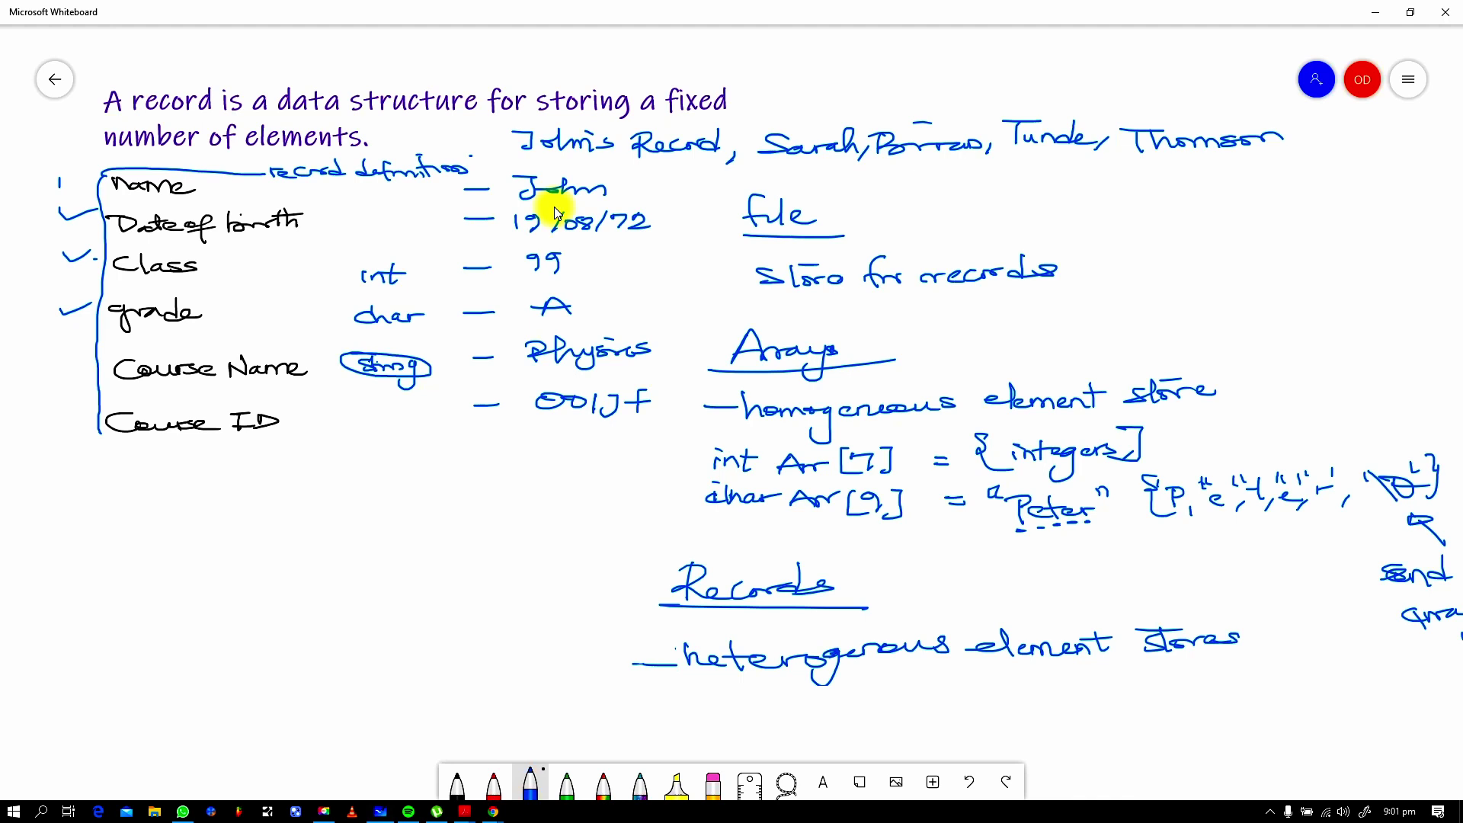
mouse_move(358, 418)
mouse_down()
mouse_move(369, 449)
mouse_move(424, 431)
mouse_up()
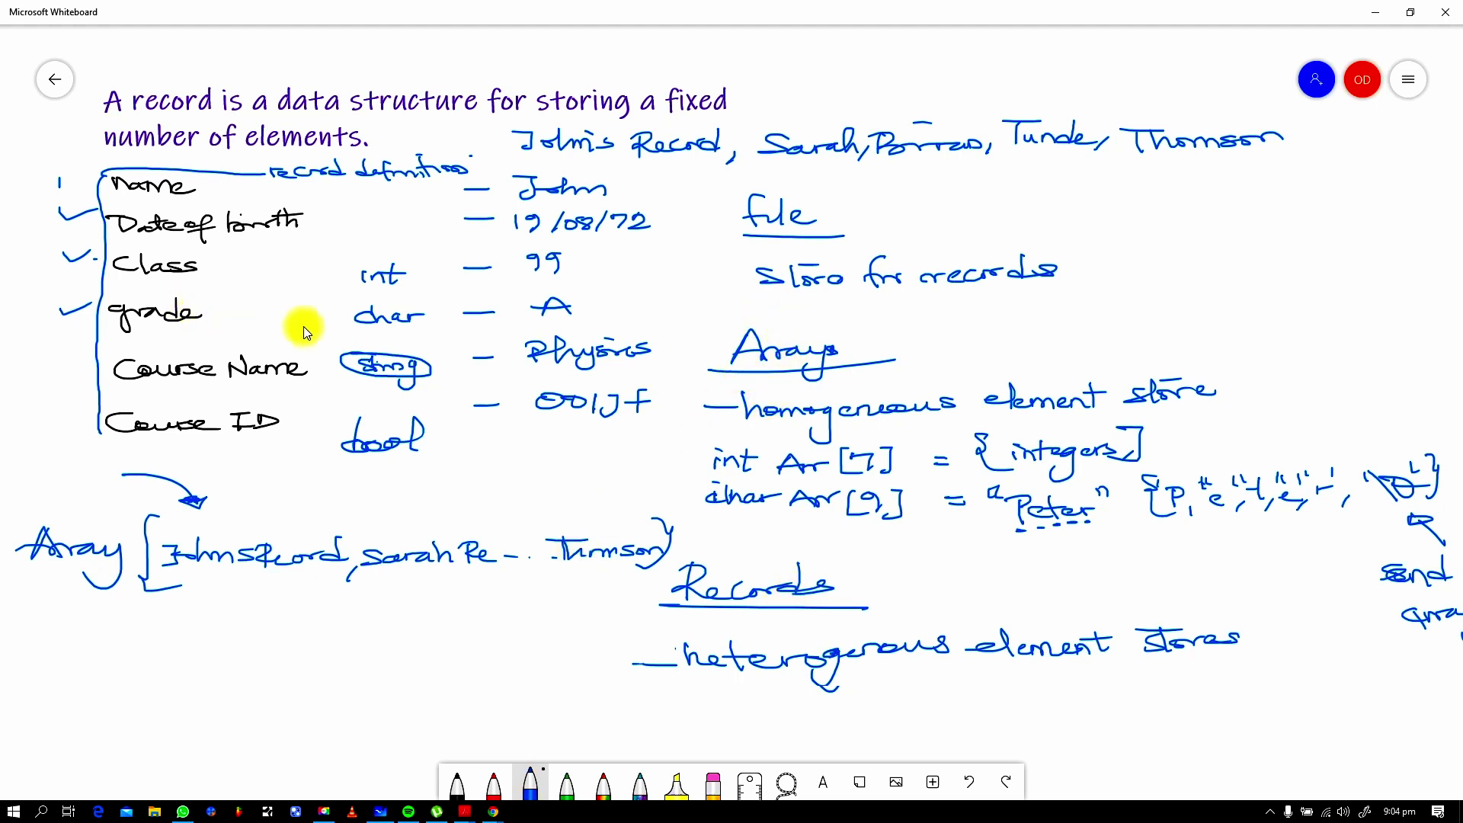
scroll(523, 539, down, 5)
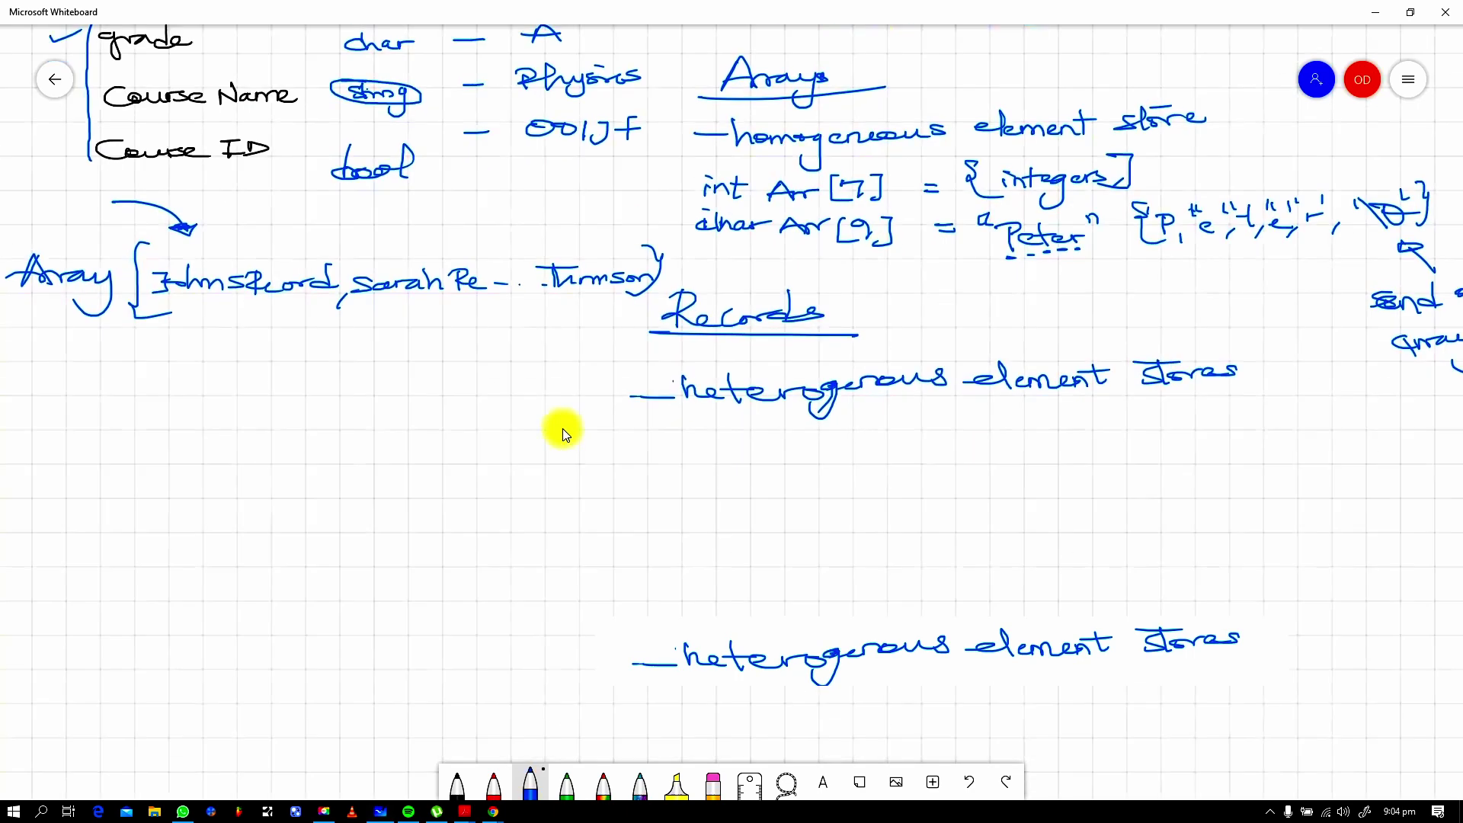
- Write 'C++' in blue in the empty area below and circle it
scroll(567, 320, down, 2)
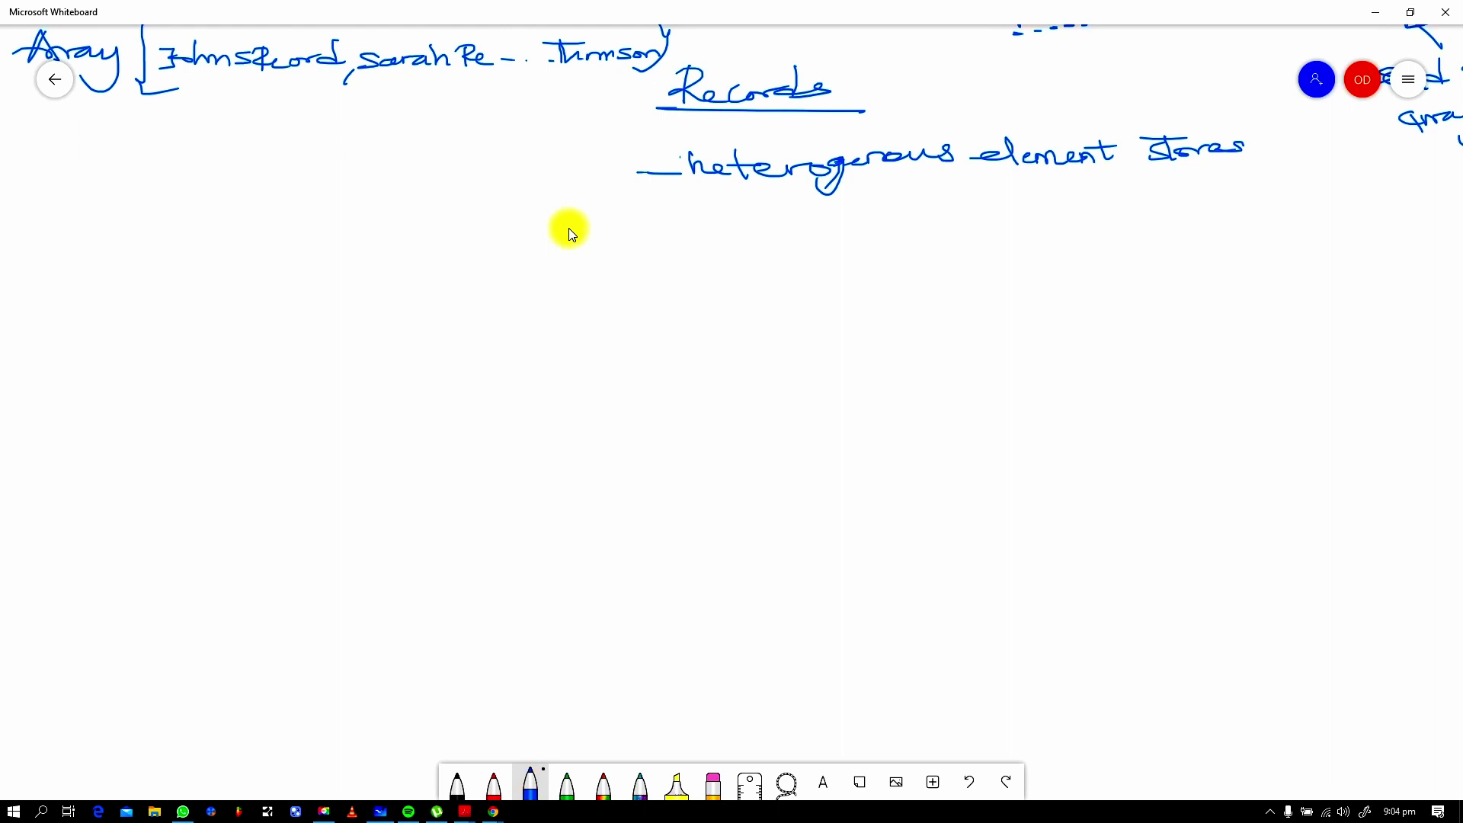
drag(241, 151, 229, 181)
drag(228, 162, 302, 158)
drag(260, 150, 260, 177)
drag(289, 150, 290, 175)
drag(187, 141, 267, 131)
- Write 'structs or classes' in red ink under the circled C++
click(494, 785)
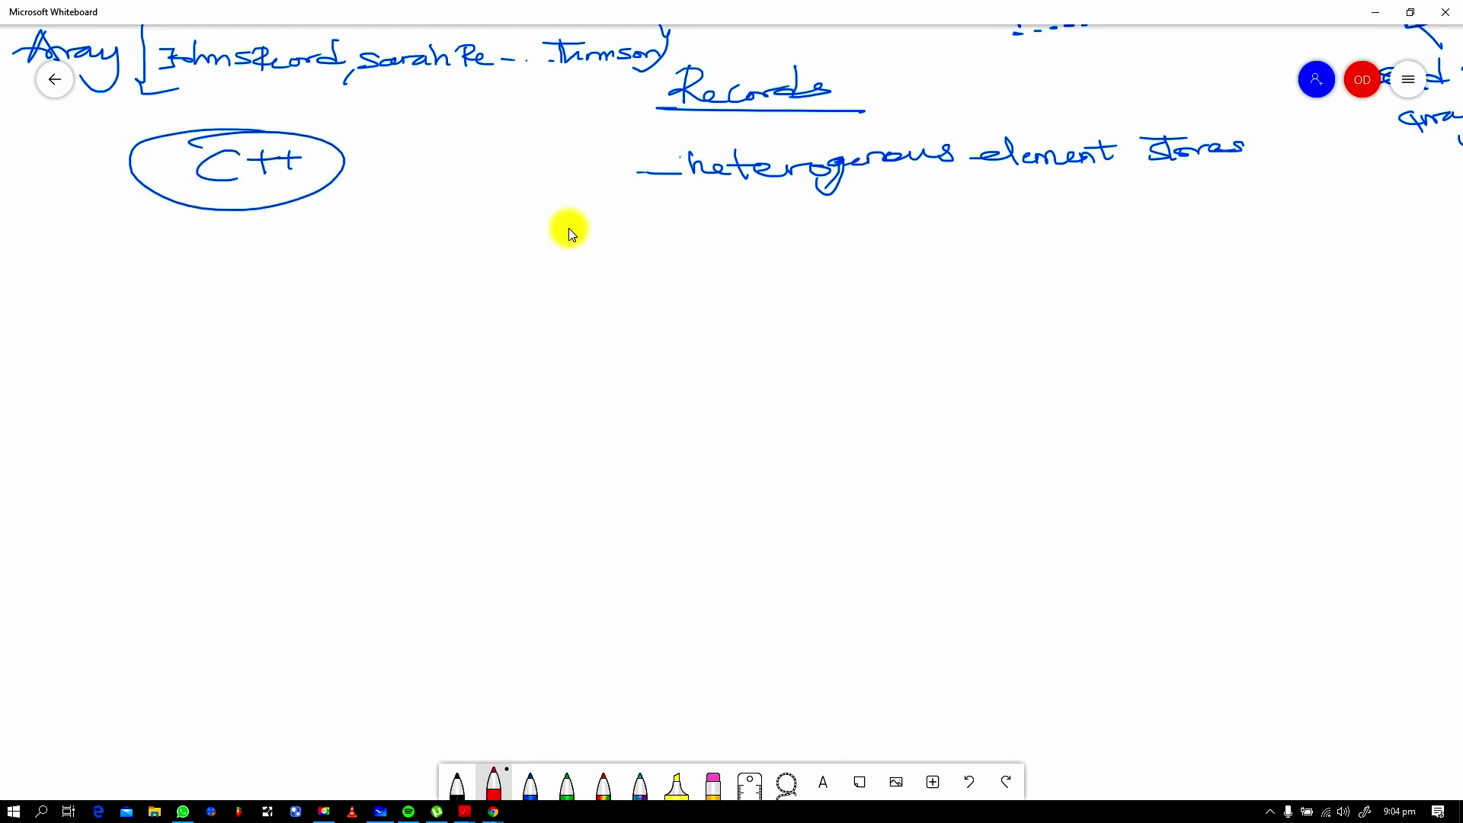
mouse_move(86, 263)
mouse_down()
mouse_move(124, 283)
mouse_move(324, 268)
mouse_up()
drag(358, 263, 520, 268)
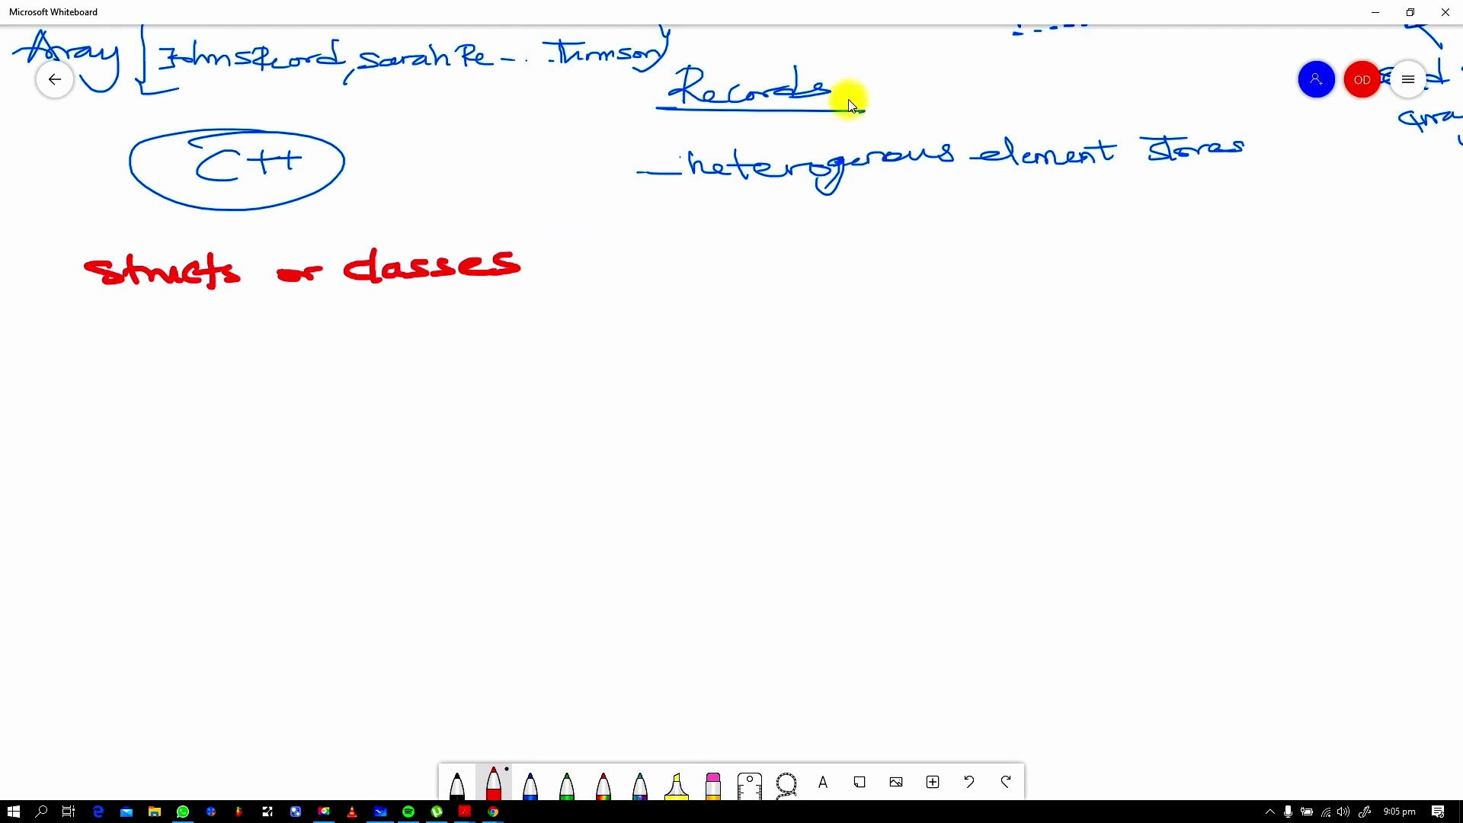
scroll(757, 441, up, 10)
scroll(431, 215, down, 3)
scroll(431, 215, up, 1)
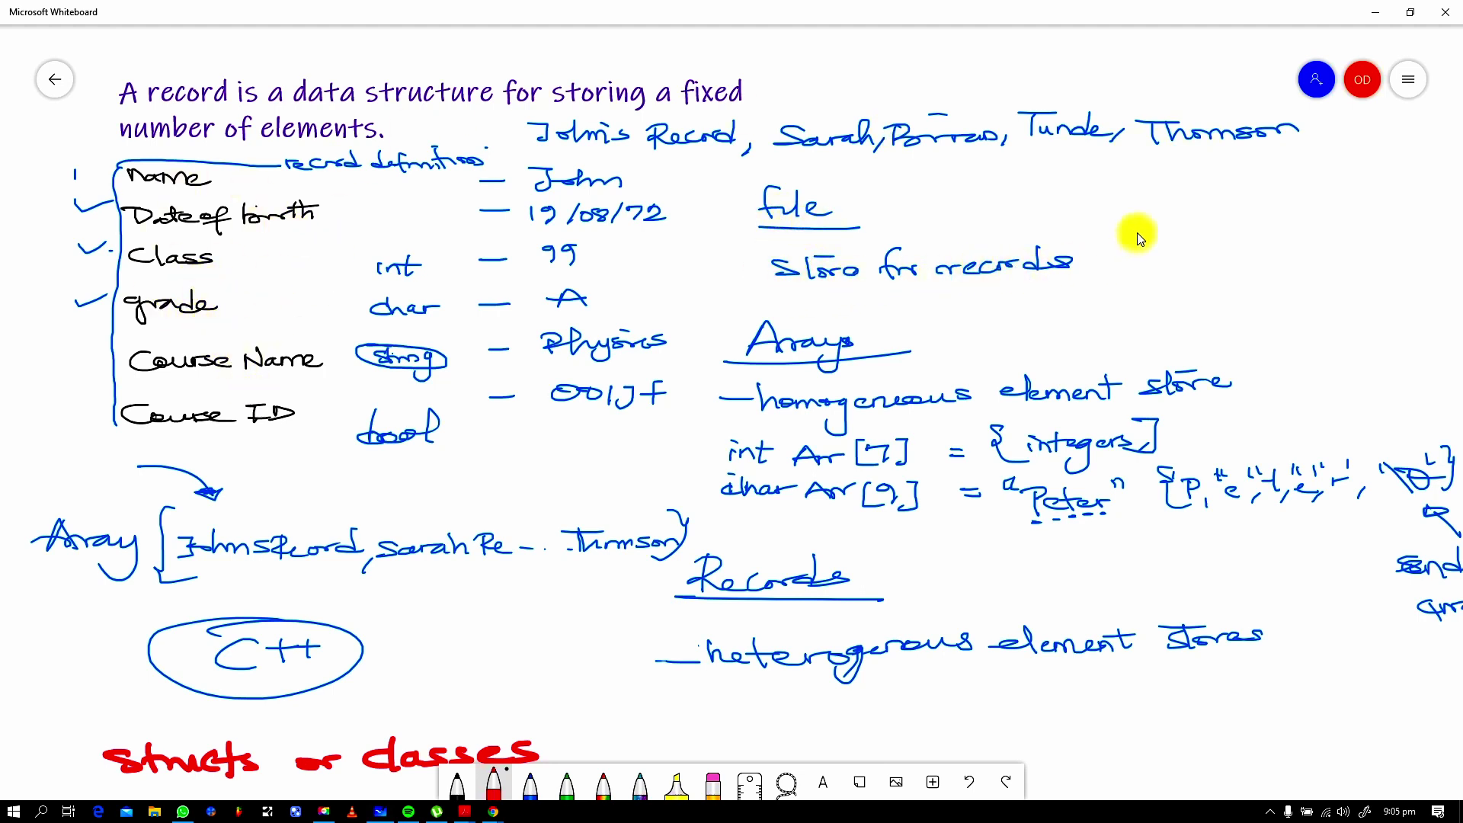
- Sketch a red lined document with an arrow pointing to a red laptop beside 'file'
mouse_move(1178, 322)
mouse_down()
mouse_move(1171, 197)
mouse_move(1178, 322)
mouse_up()
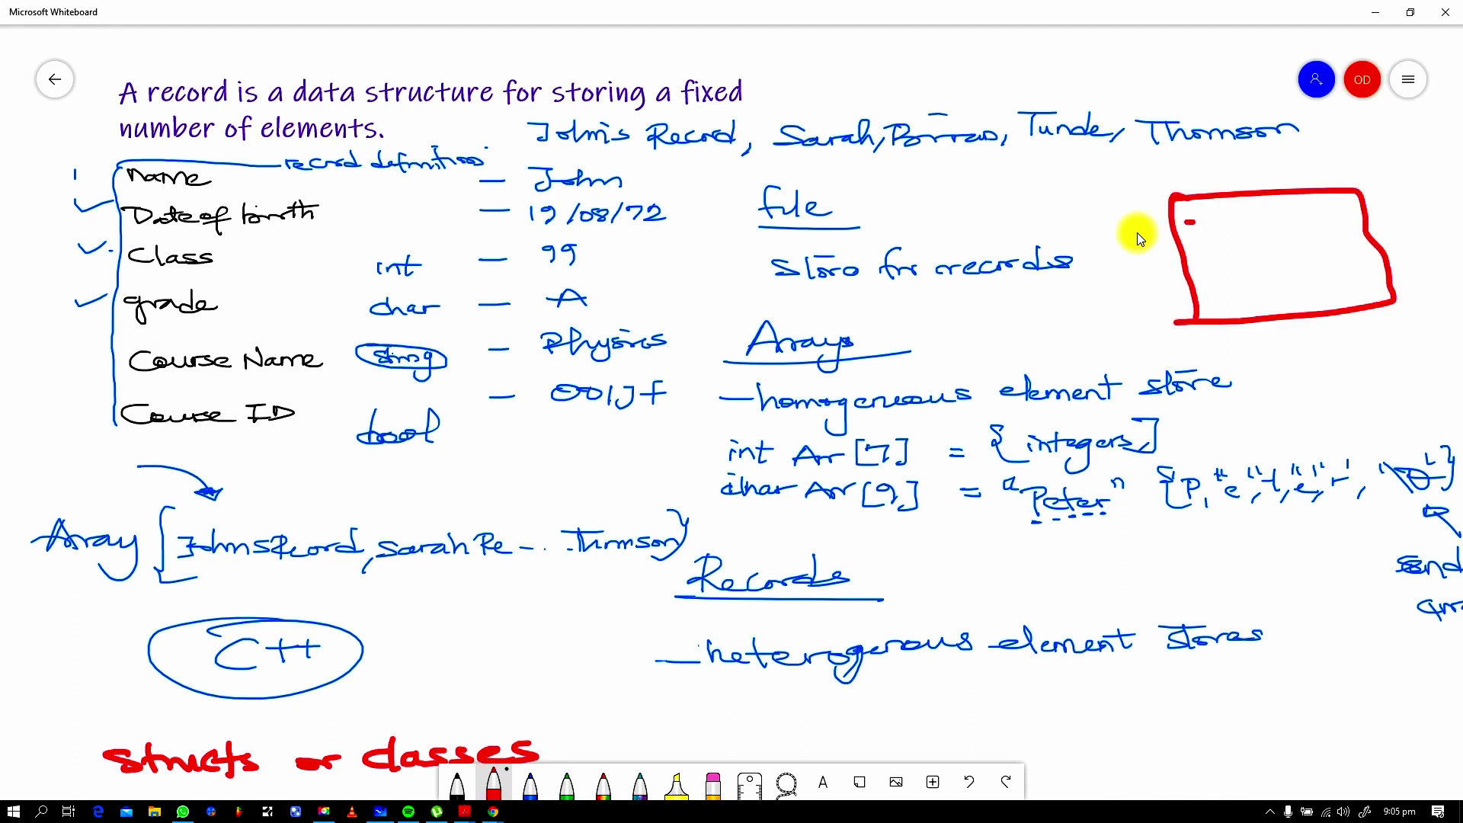
mouse_move(1187, 223)
mouse_down()
mouse_move(1339, 216)
mouse_move(1311, 232)
mouse_move(1330, 231)
mouse_up()
mouse_move(1194, 256)
mouse_down()
mouse_move(1347, 248)
mouse_move(1276, 276)
mouse_move(1340, 272)
mouse_up()
drag(1203, 299, 1343, 289)
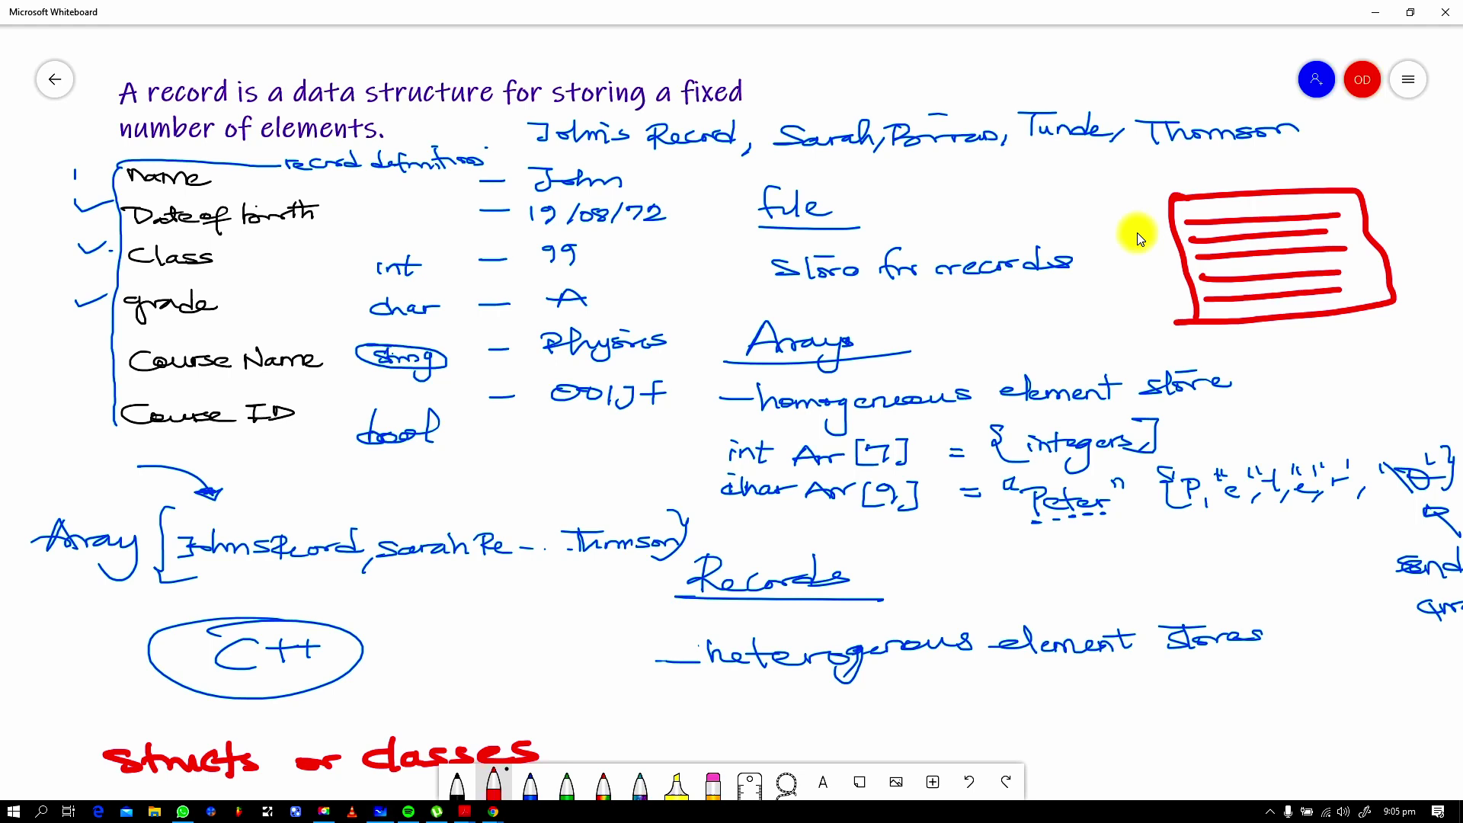
drag(1174, 288, 1038, 321)
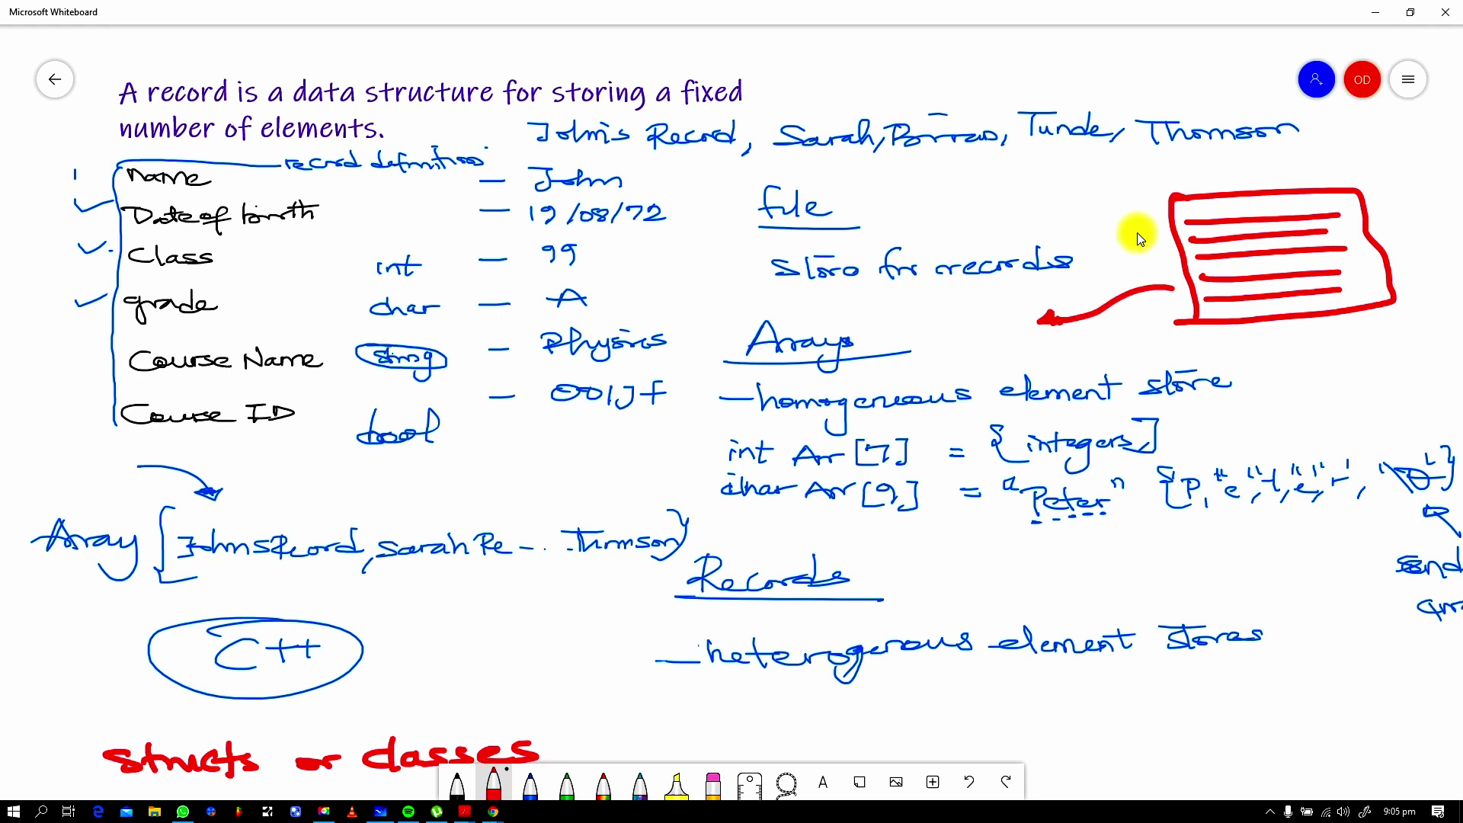
drag(953, 335, 1029, 329)
drag(945, 309, 1109, 354)
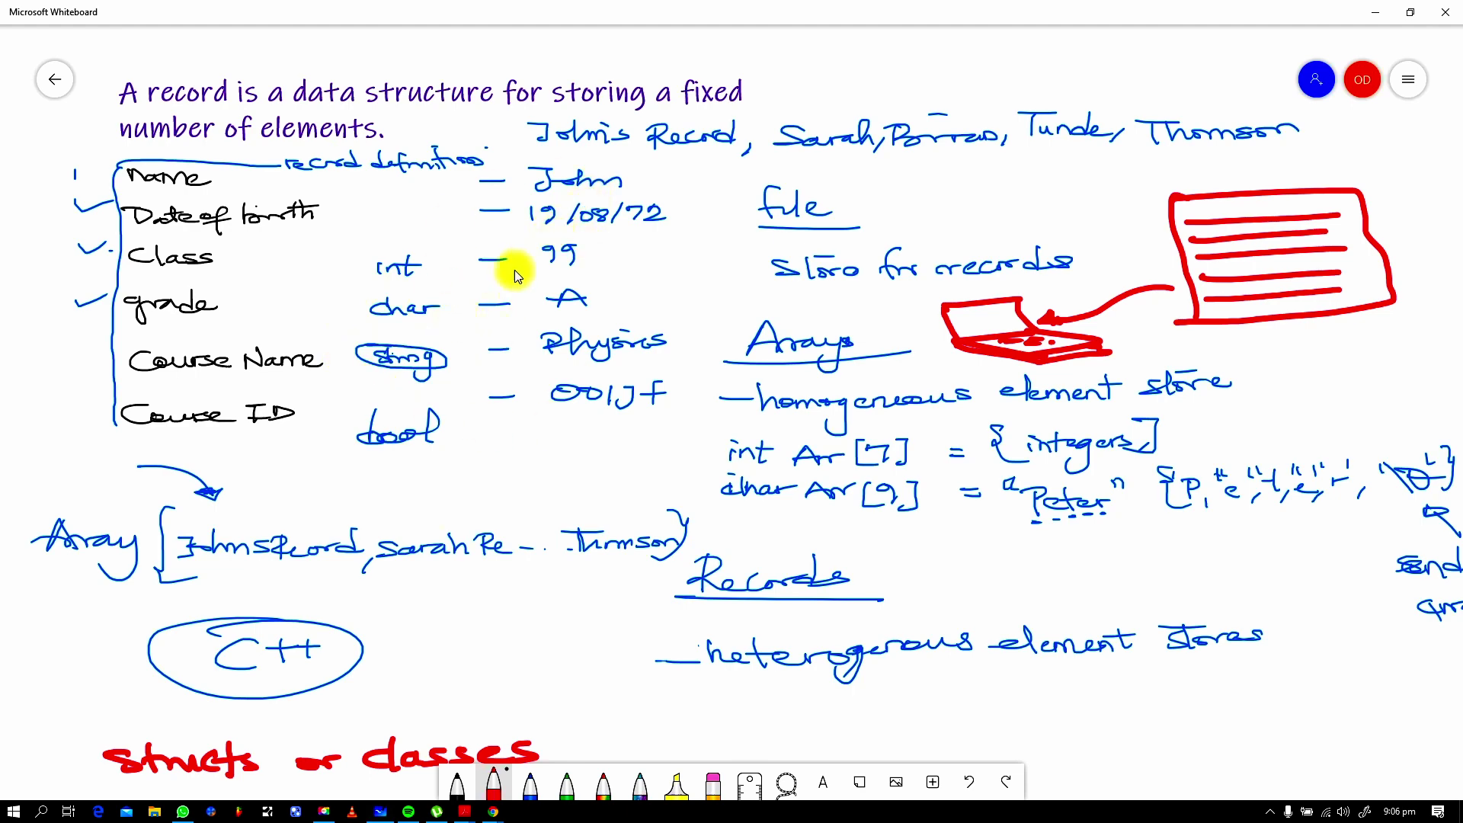
- Pan the board down to the circled C++ and 'structs or classes' note
click(577, 590)
mouse_move(575, 568)
mouse_down()
mouse_move(641, 307)
mouse_move(575, 66)
mouse_up()
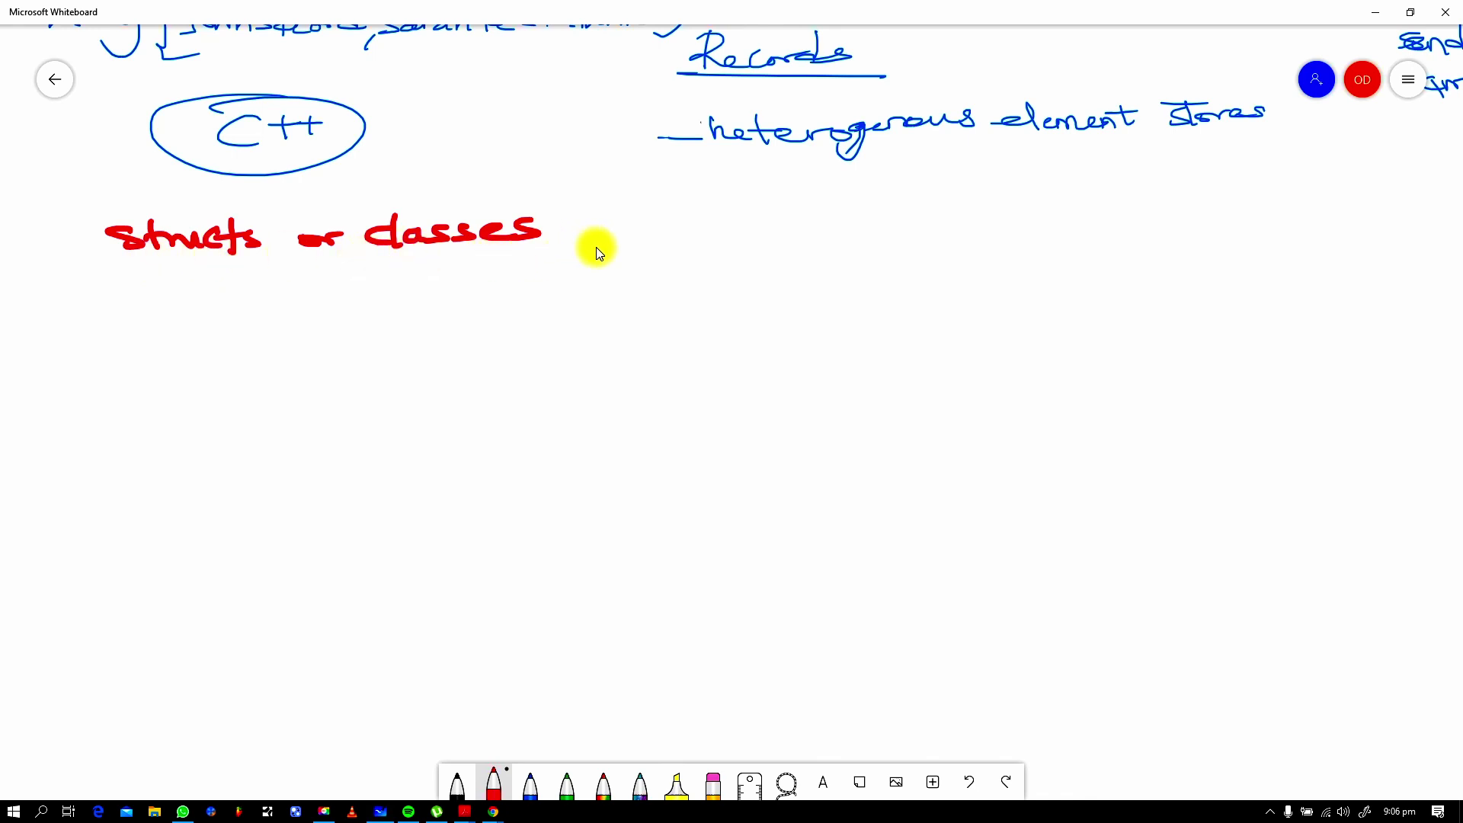
mouse_move(209, 268)
mouse_down()
mouse_move(189, 232)
mouse_move(209, 122)
mouse_move(219, 149)
mouse_up()
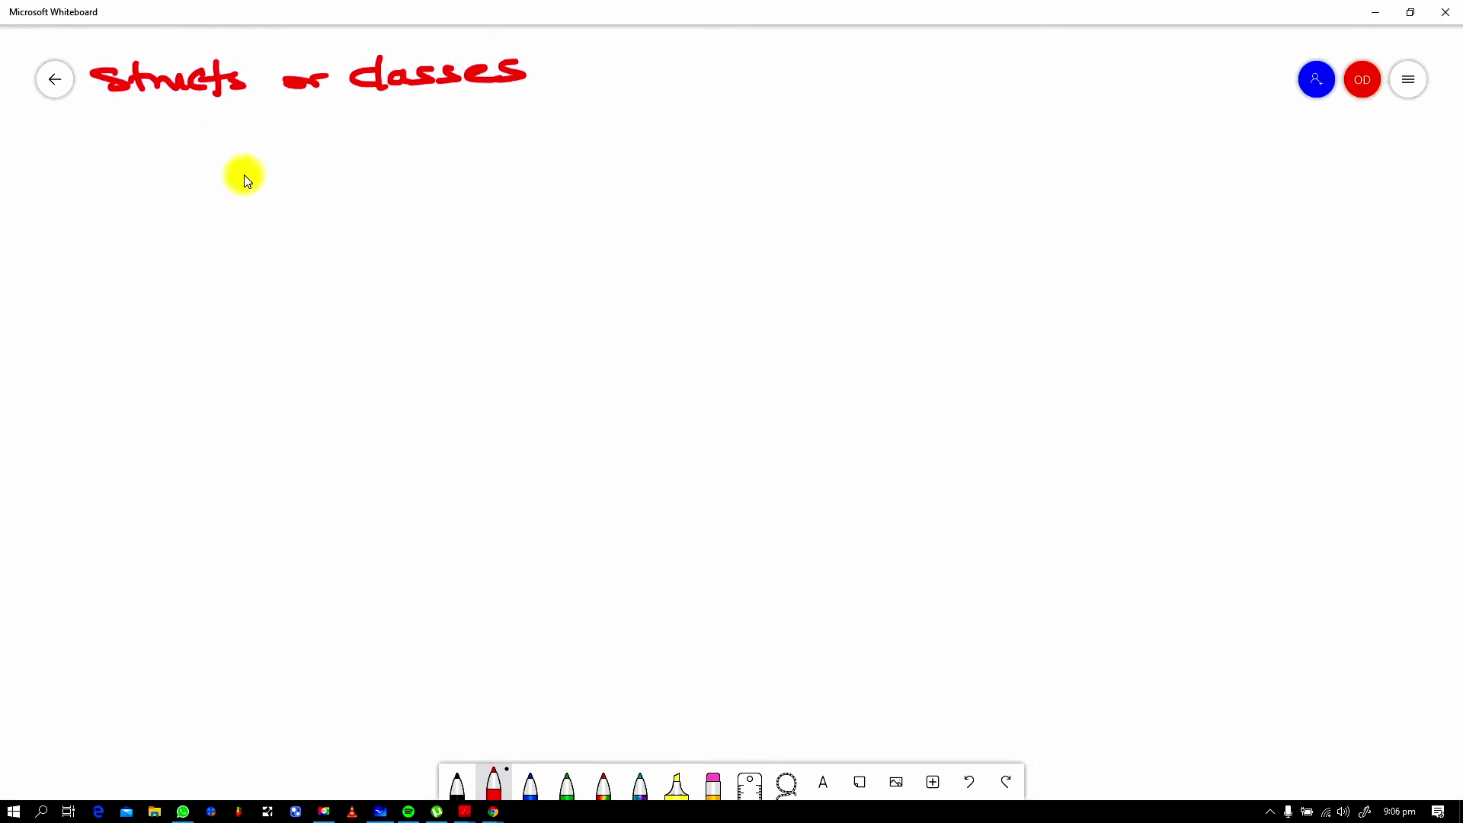
drag(393, 118, 410, 293)
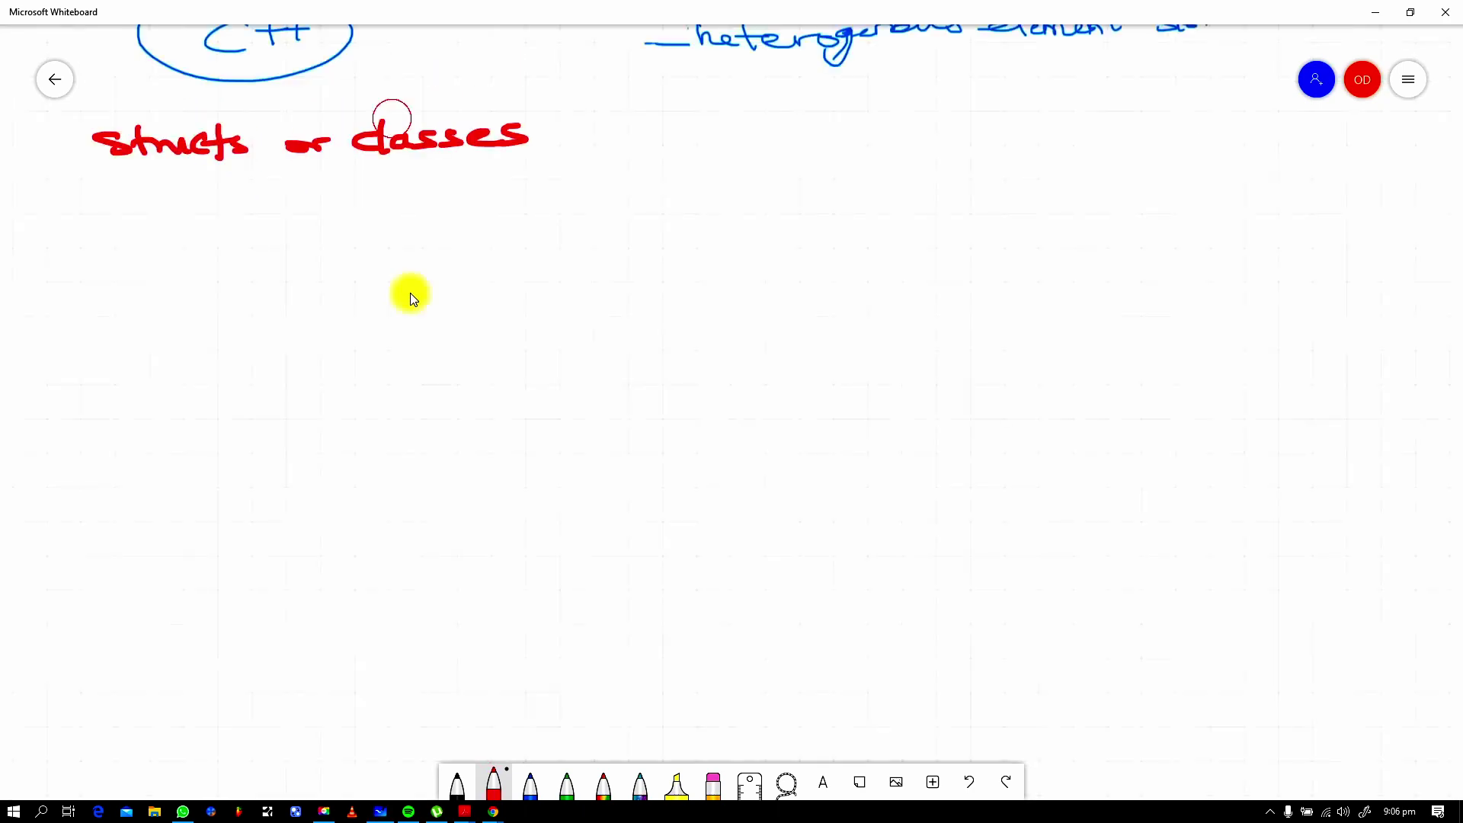